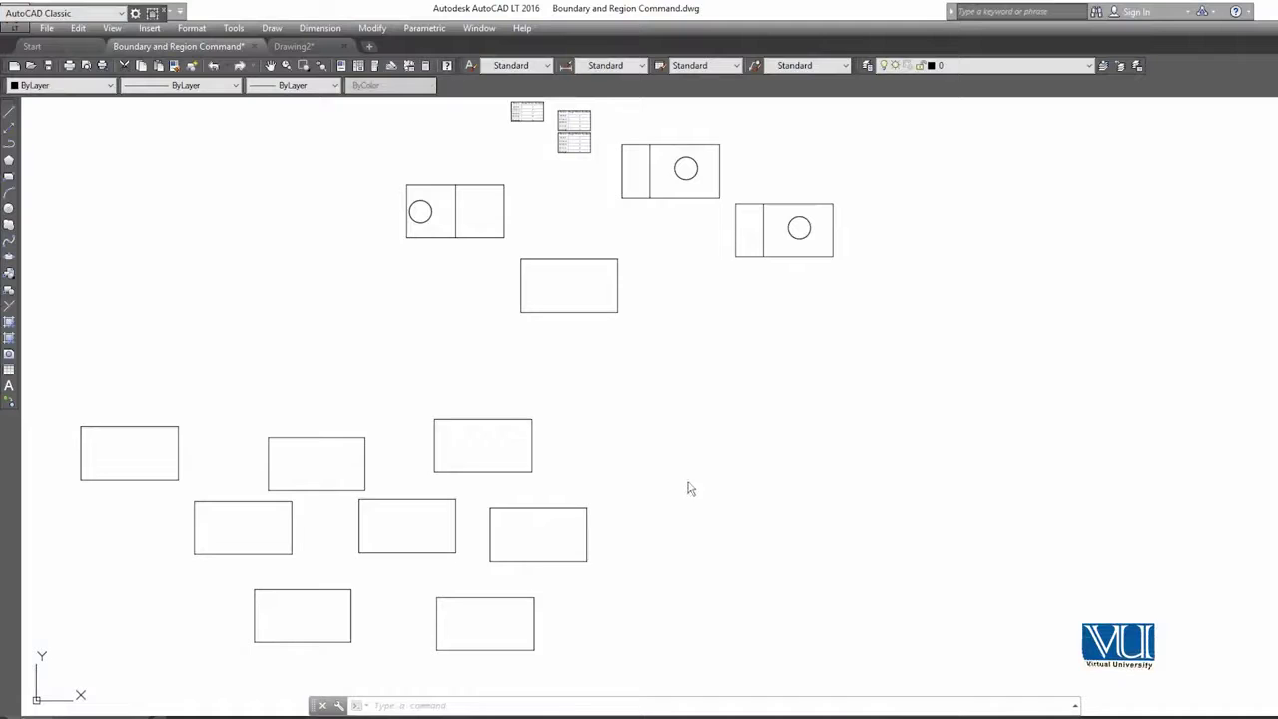
# Delete all the existing objects in the drawing.
pyautogui.scroll(-5, 533, 288)
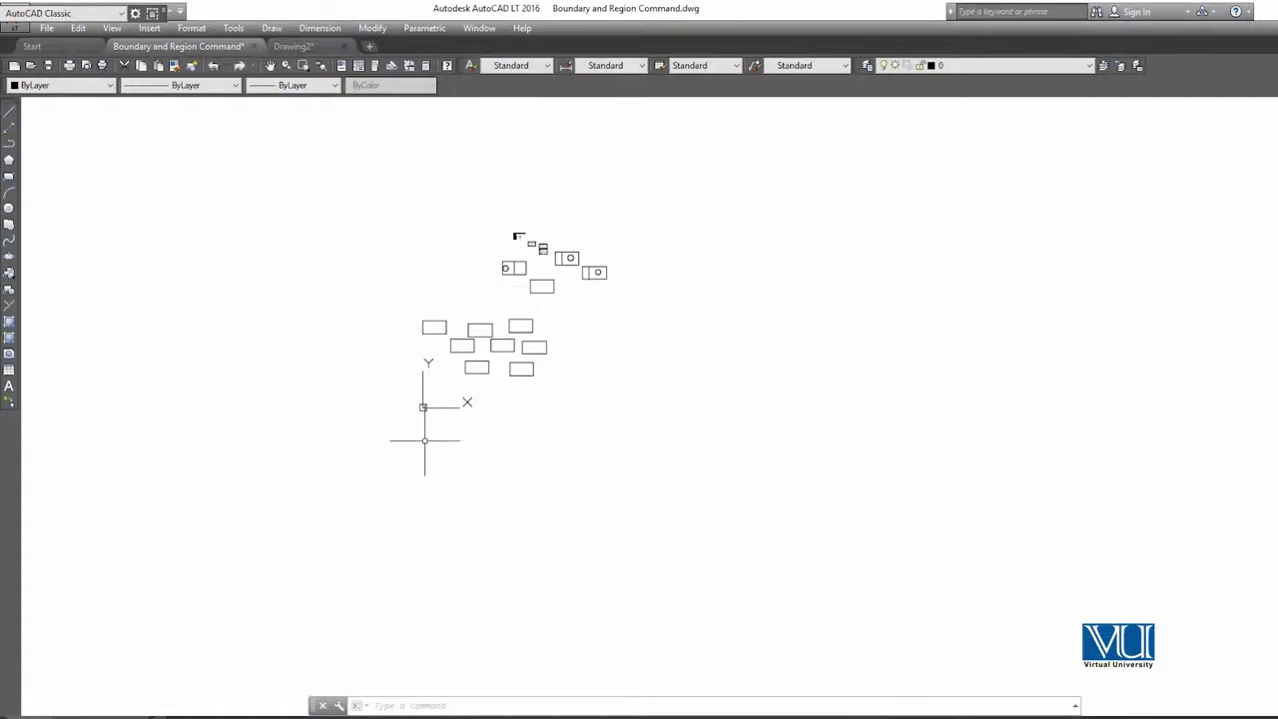
pyautogui.click(766, 165)
pyautogui.click(368, 467)
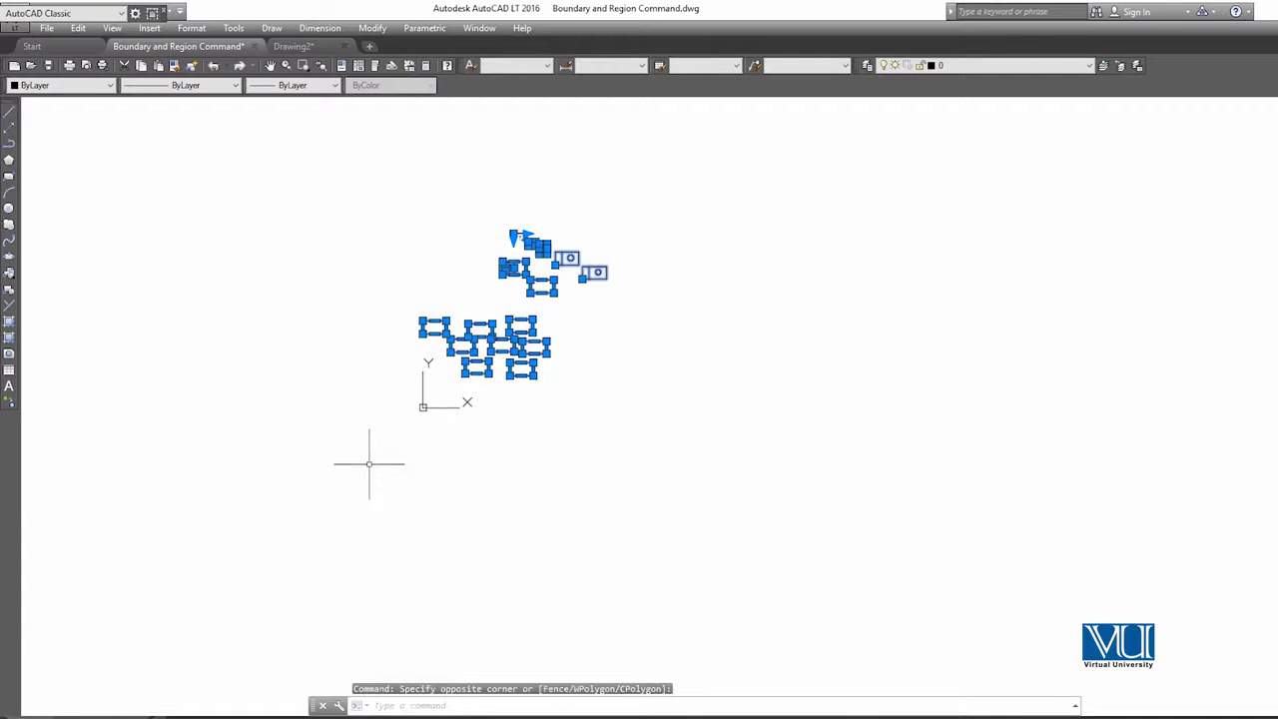
pyautogui.press('Delete')
# Draw a rectangle about 6 inches wide in the empty drawing area.
pyautogui.scroll(5, 390, 490)
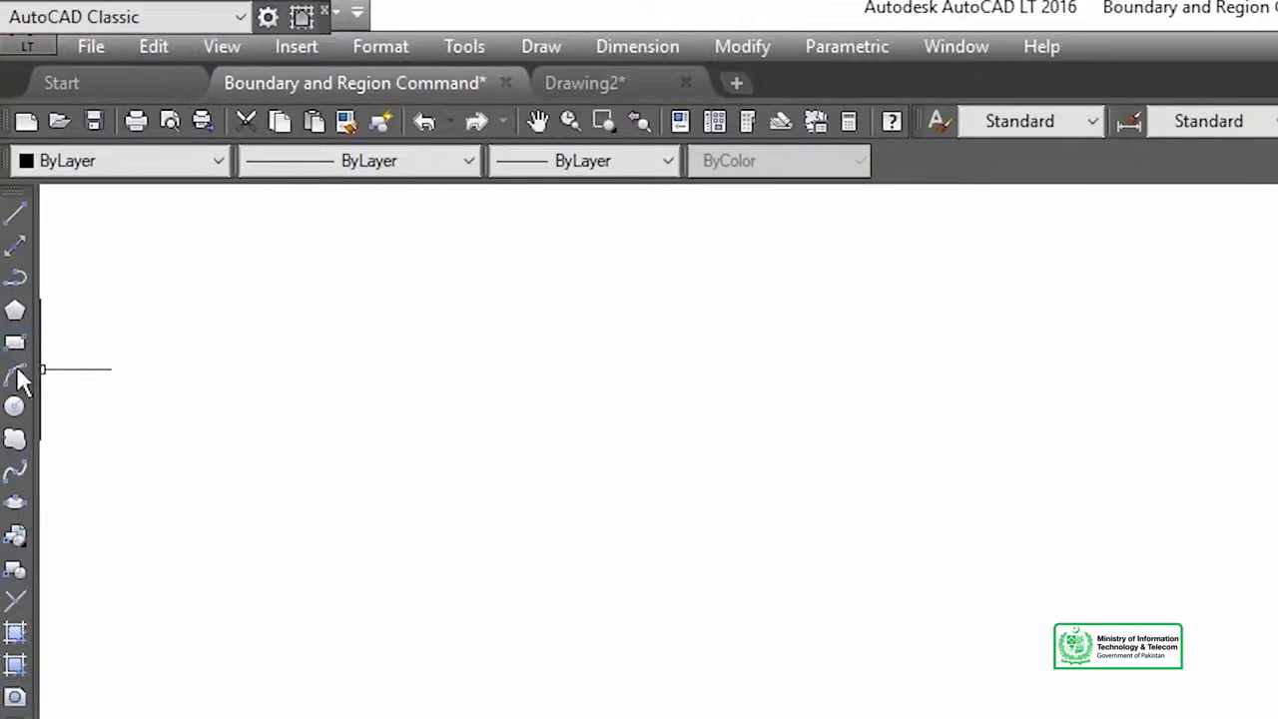
pyautogui.click(16, 344)
pyautogui.click(1121, 473)
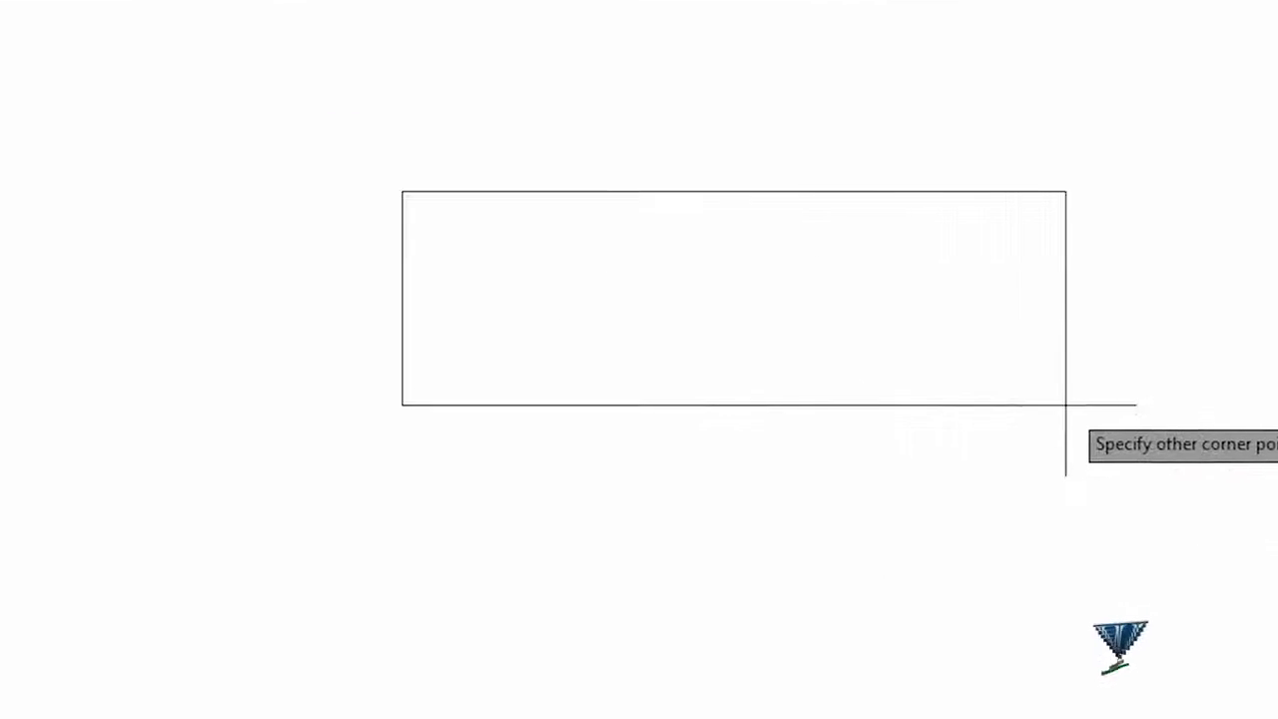
pyautogui.click(859, 466)
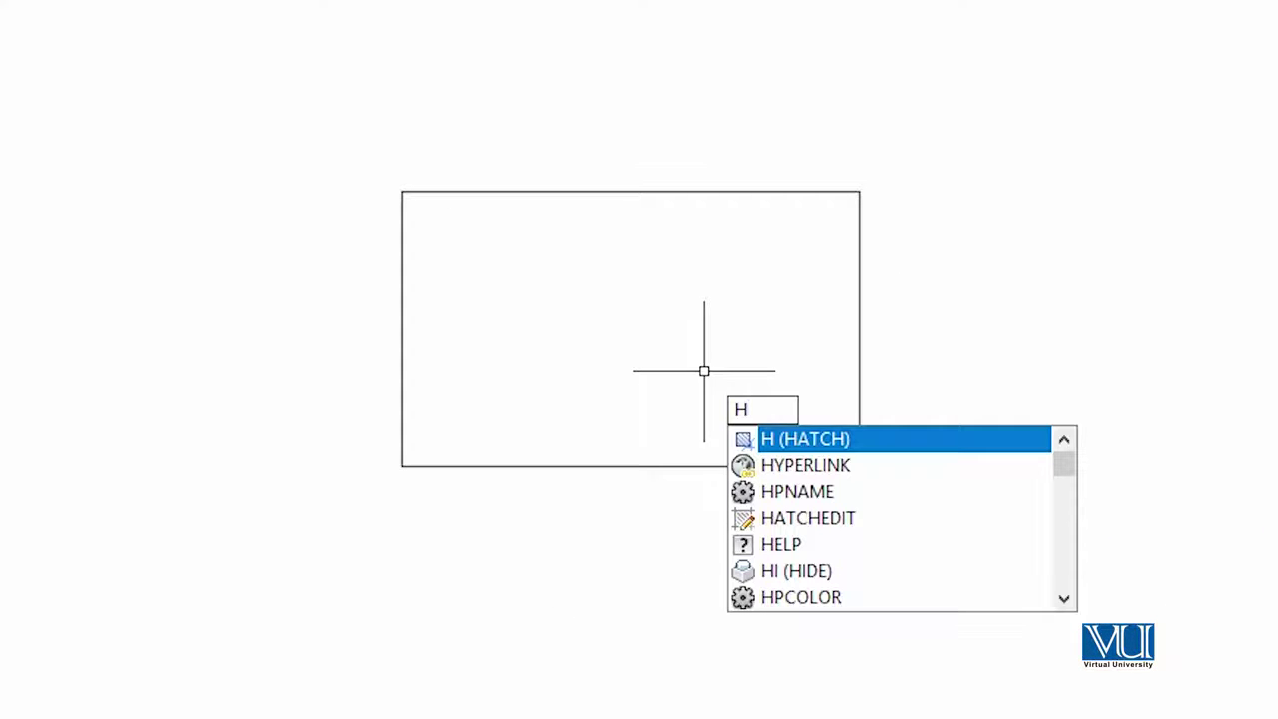
# Fill the rectangle with a two-color gradient hatch from blue to color 162, picking a point inside it.
pyautogui.press('Return')
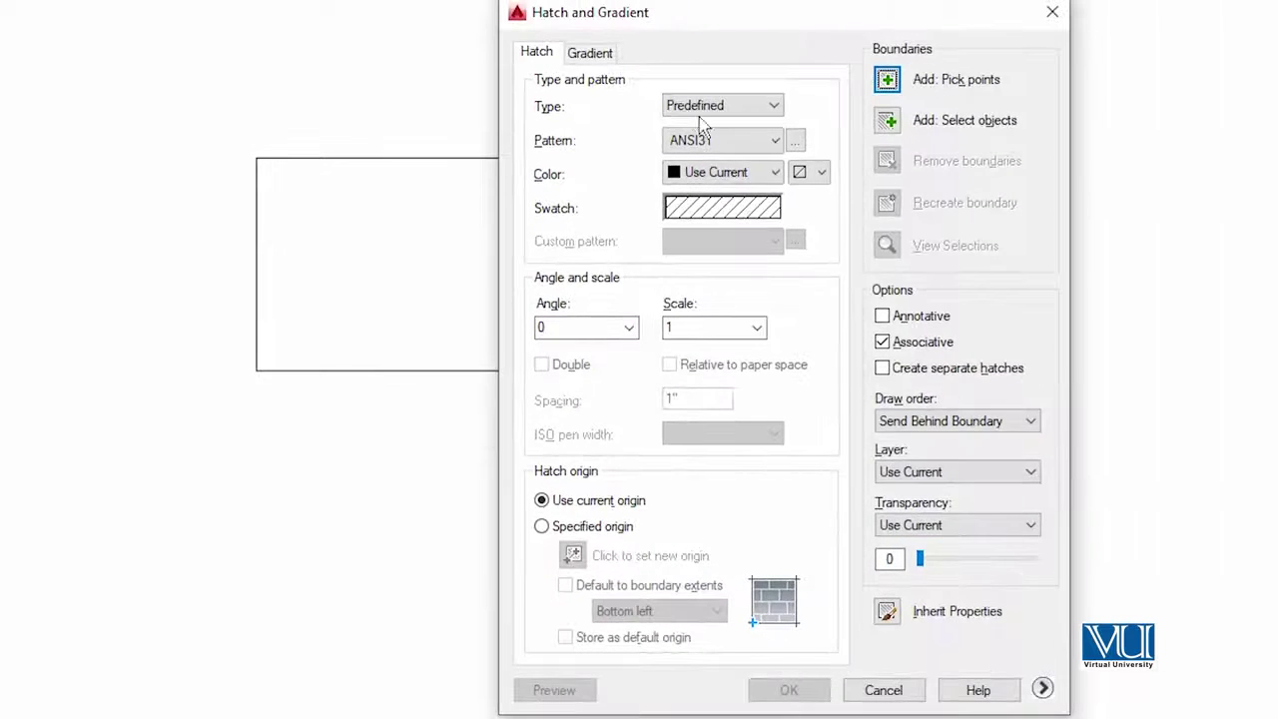
pyautogui.click(591, 53)
pyautogui.click(808, 132)
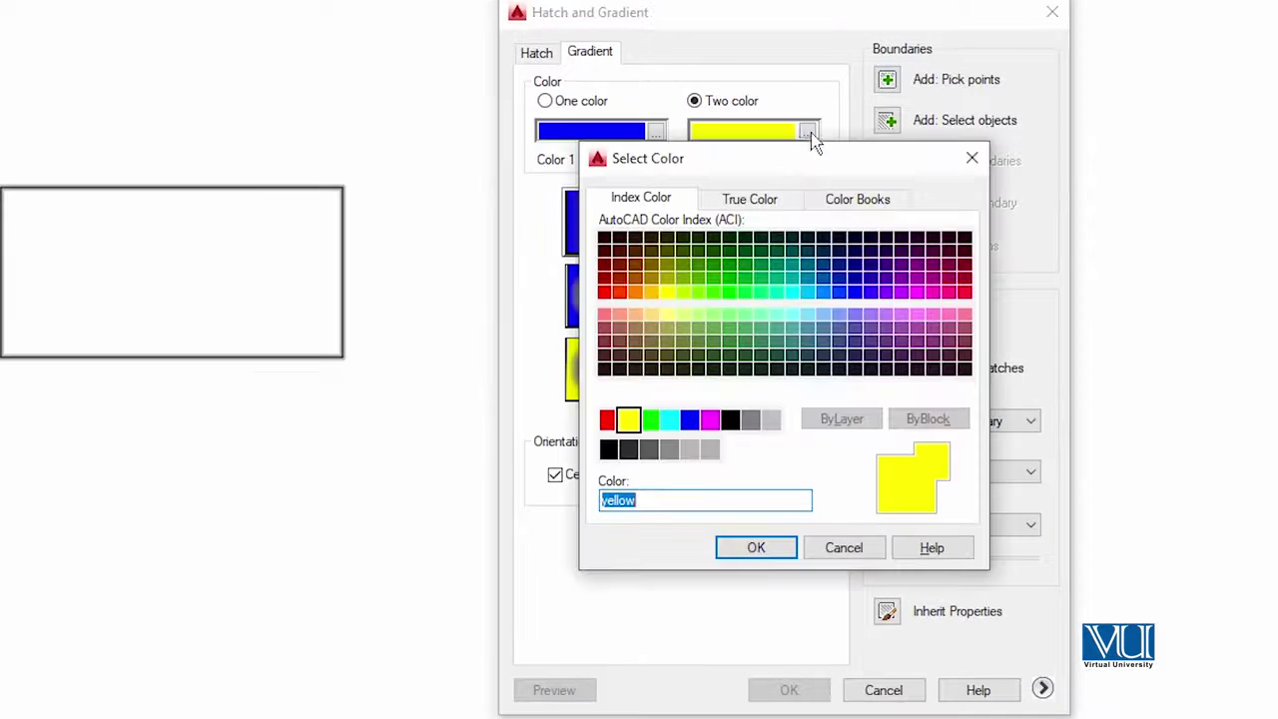
pyautogui.click(842, 275)
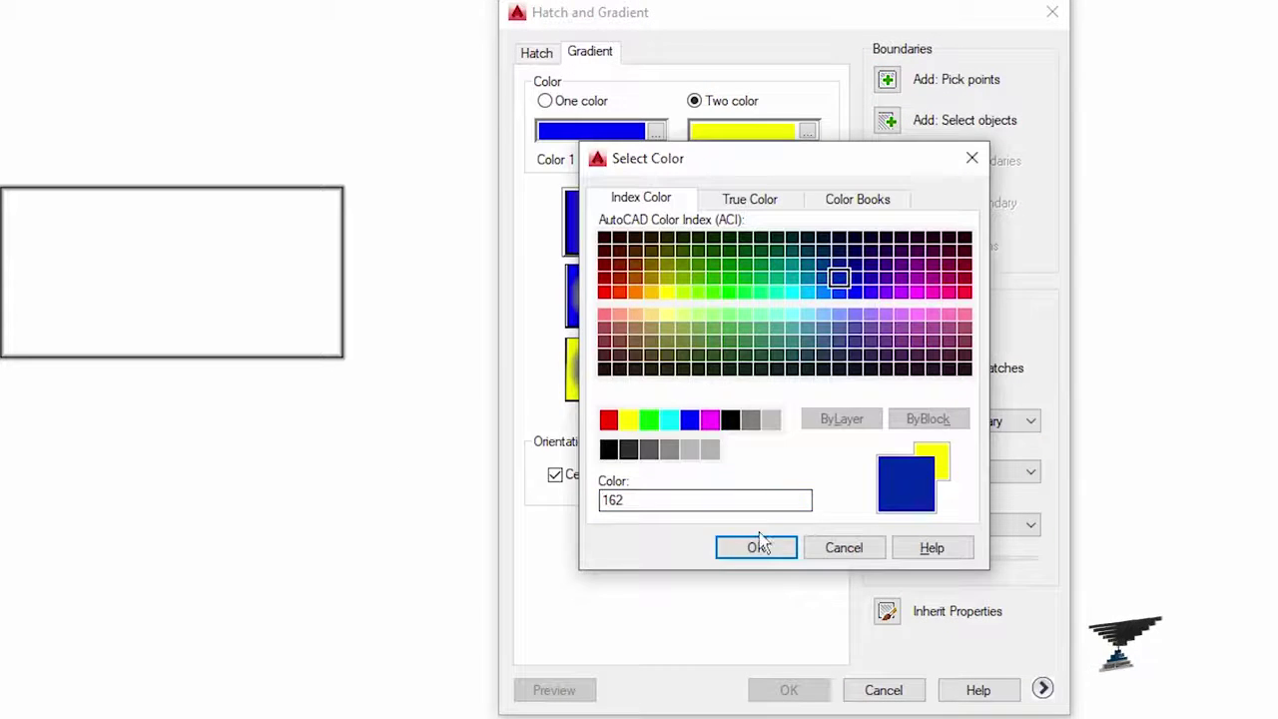
pyautogui.click(755, 548)
pyautogui.click(886, 80)
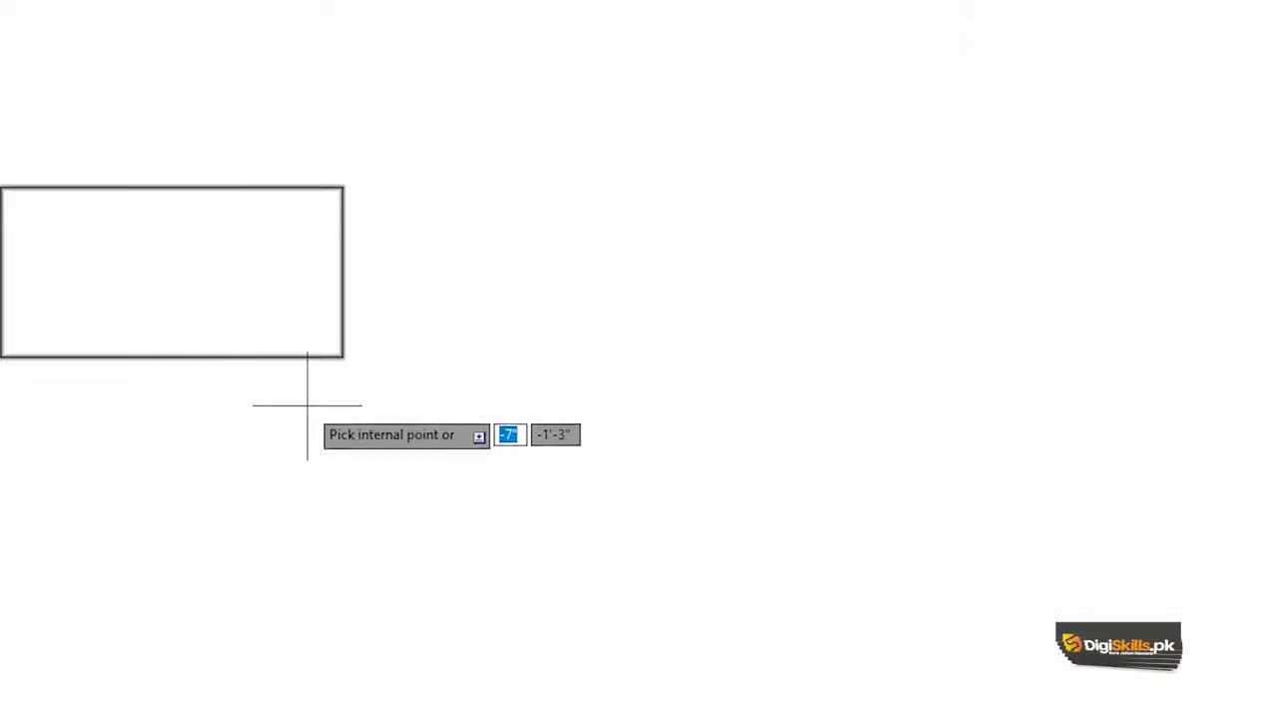
pyautogui.click(426, 267)
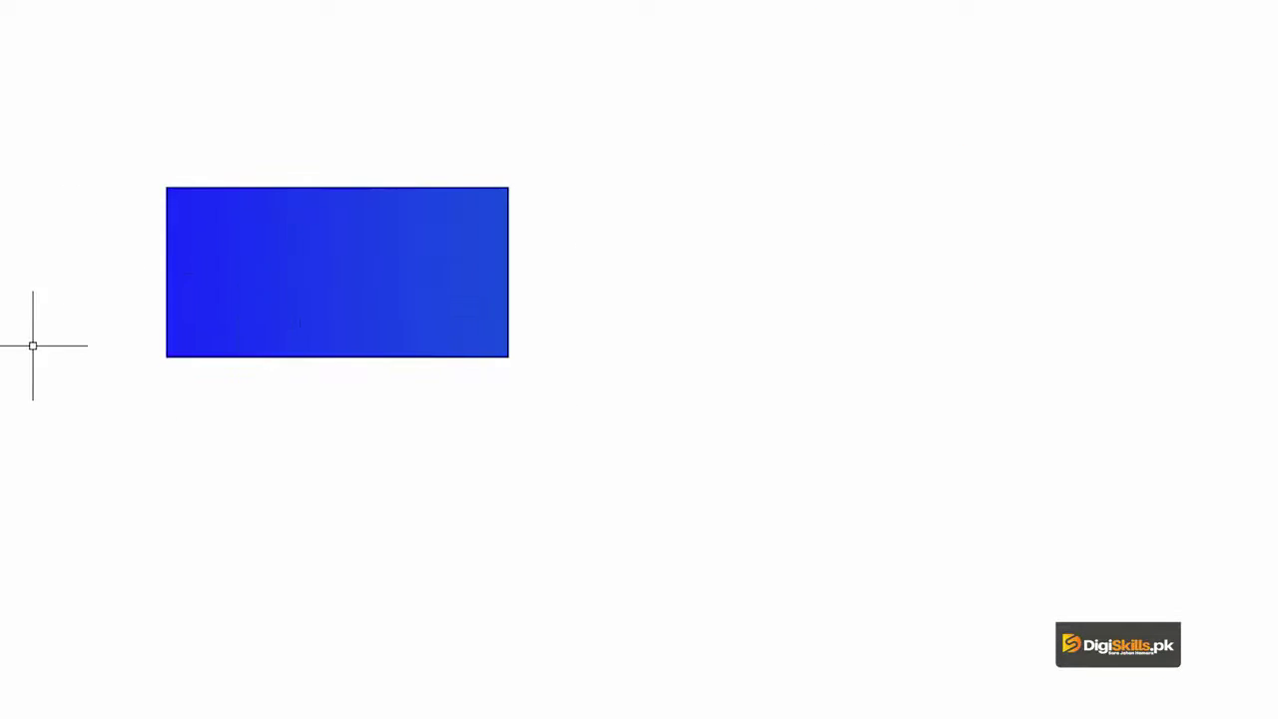
pyautogui.press('Return')
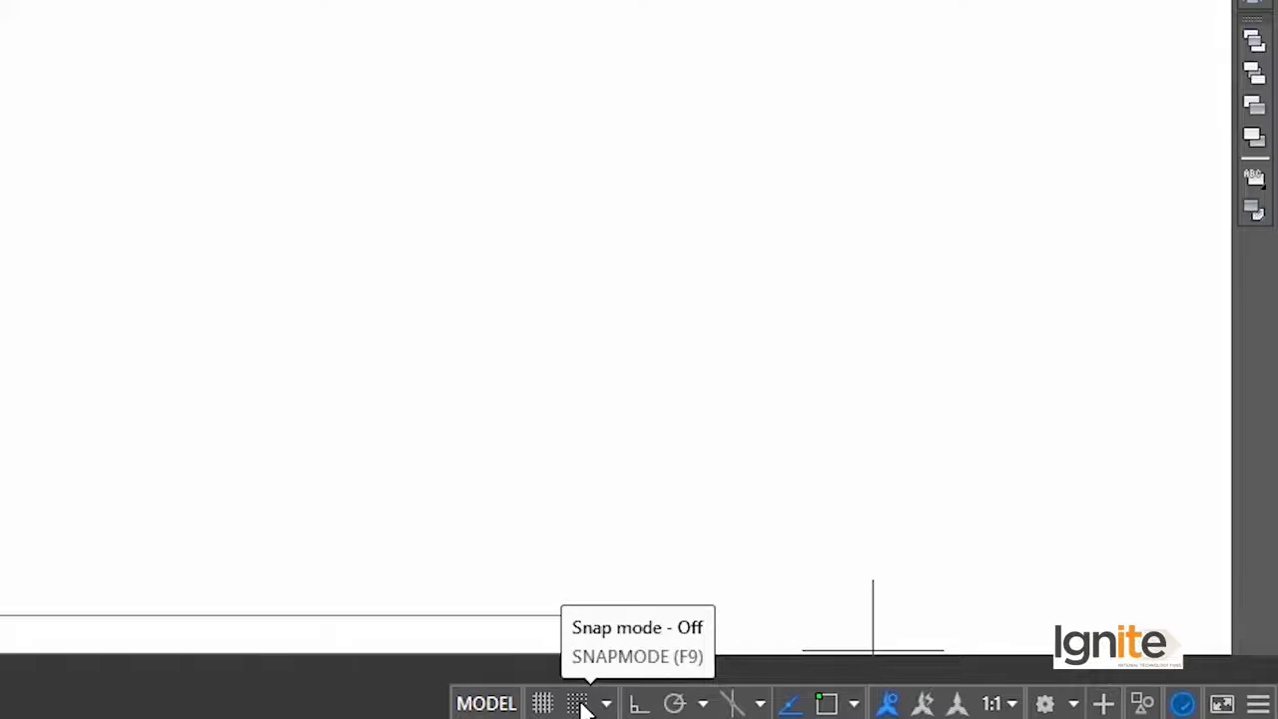
# Turn on snap mode and enable the Endpoint, Midpoint and Center object snaps in the drafting settings.
pyautogui.click(579, 703)
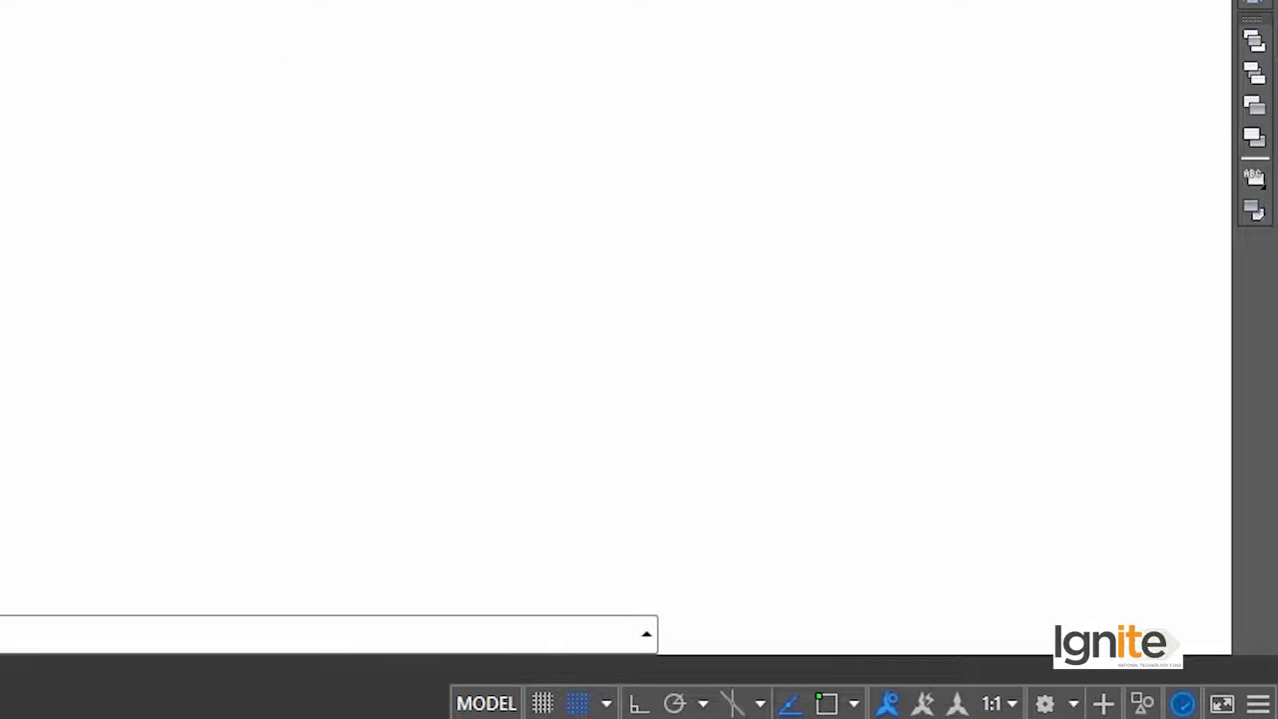
pyautogui.click(605, 705)
pyautogui.click(629, 664)
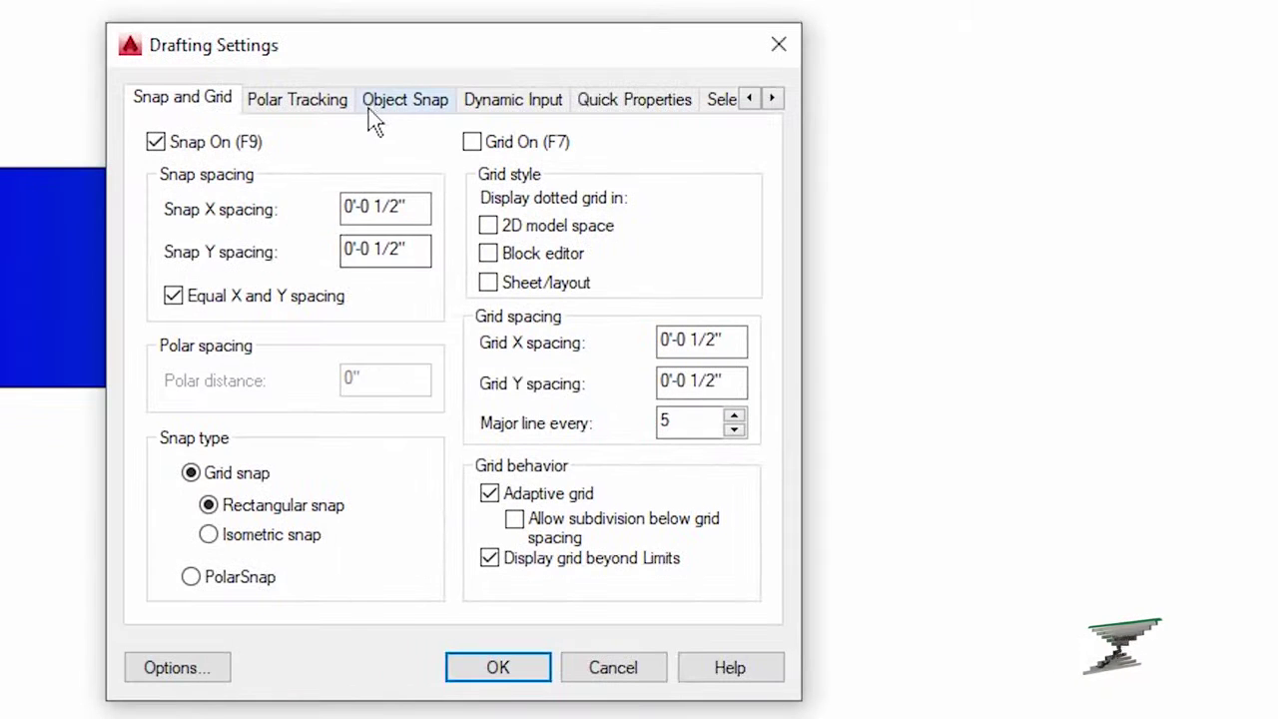
pyautogui.click(369, 108)
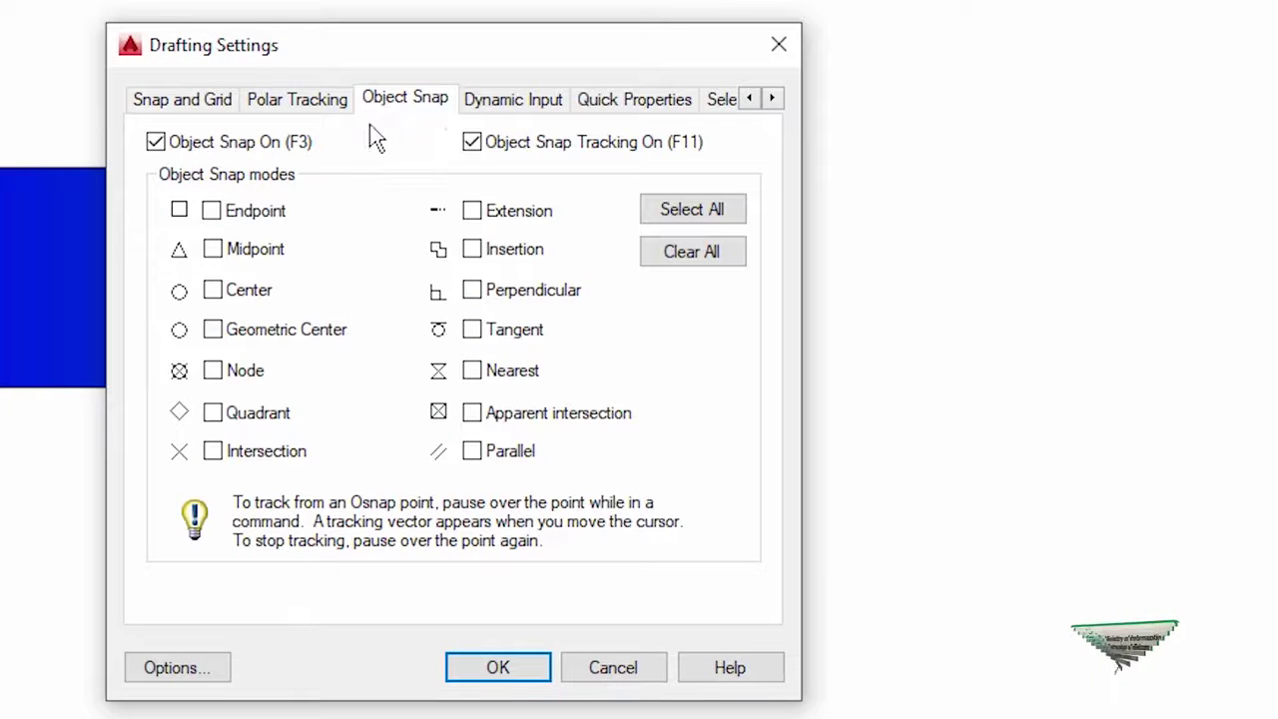
pyautogui.click(251, 210)
pyautogui.click(252, 252)
pyautogui.click(249, 295)
pyautogui.click(499, 671)
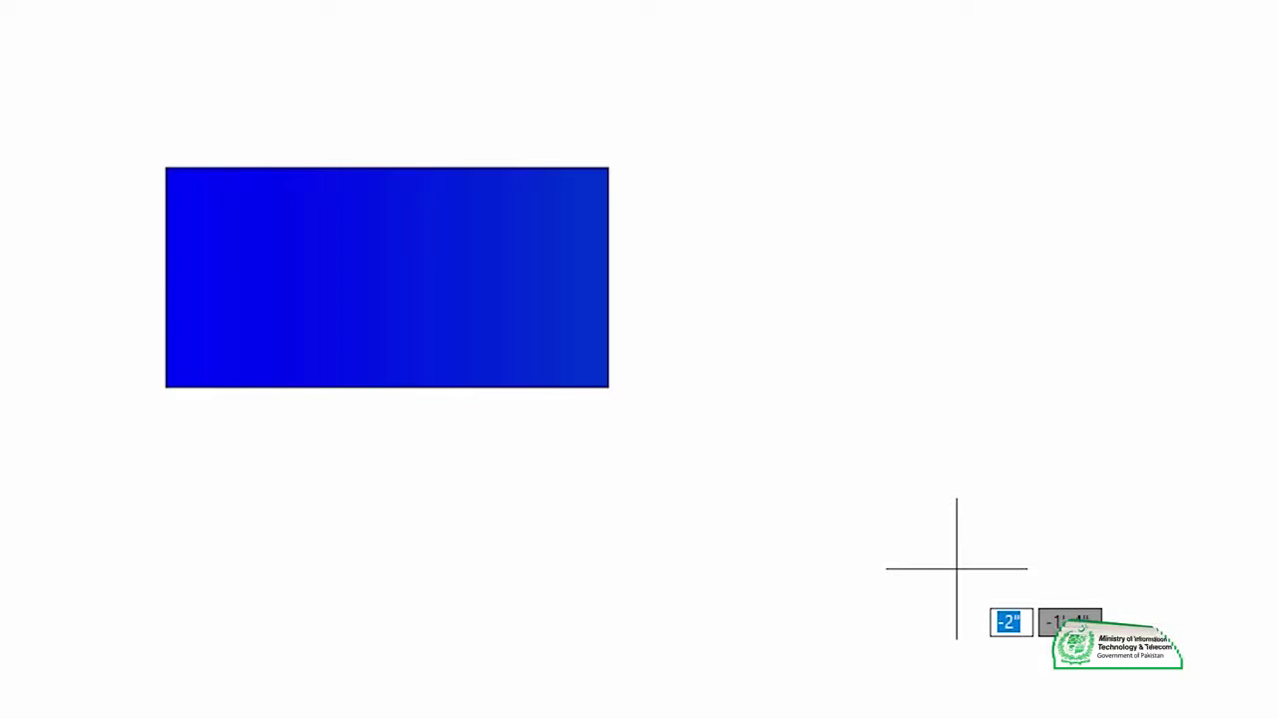
# Draw a horizontal line across the rectangle from its left edge's midpoint to its right edge's midpoint.
pyautogui.click(175, 255)
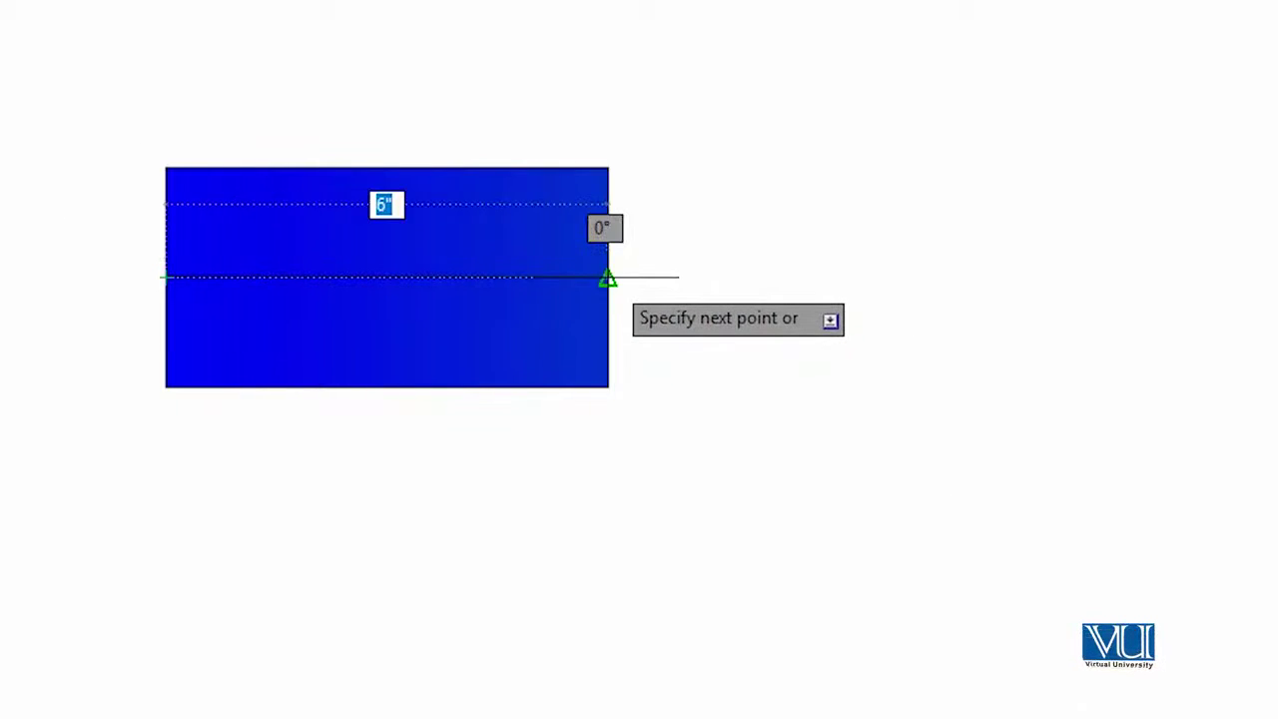
pyautogui.click(609, 277)
pyautogui.press('Return')
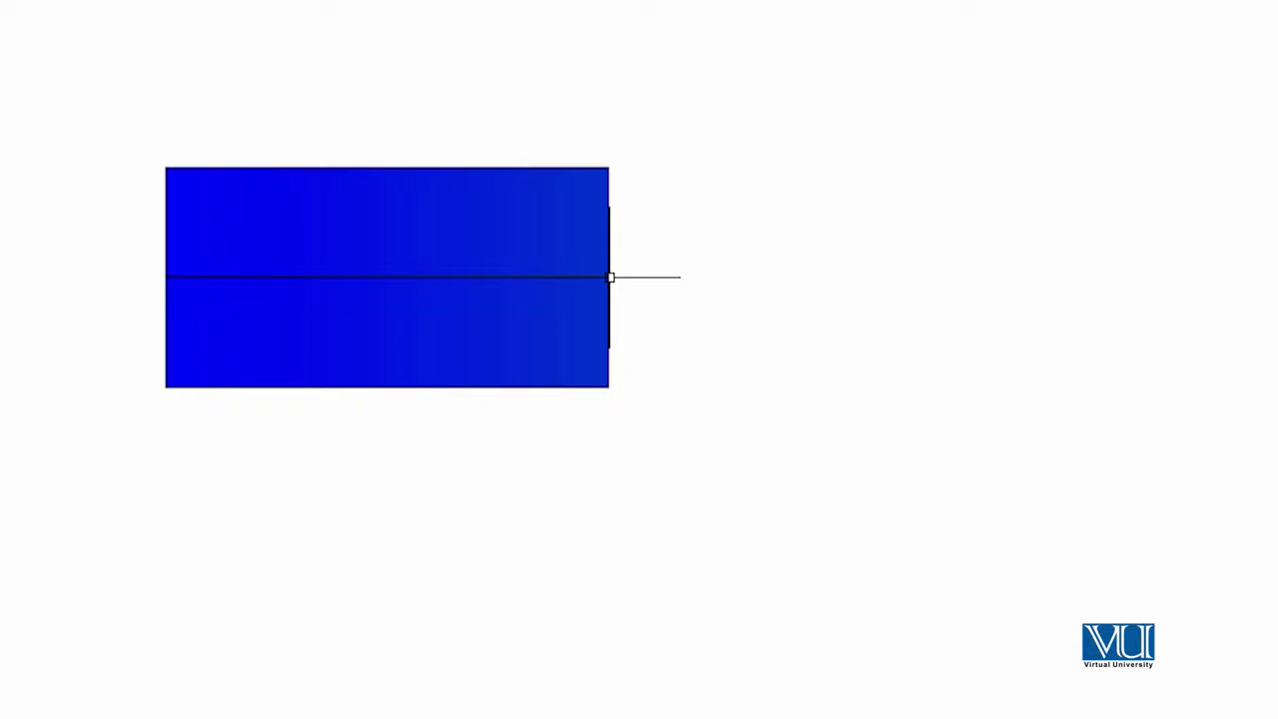
# Try to select the middle line where it crosses the gradient fill.
pyautogui.scroll(4, 376, 215)
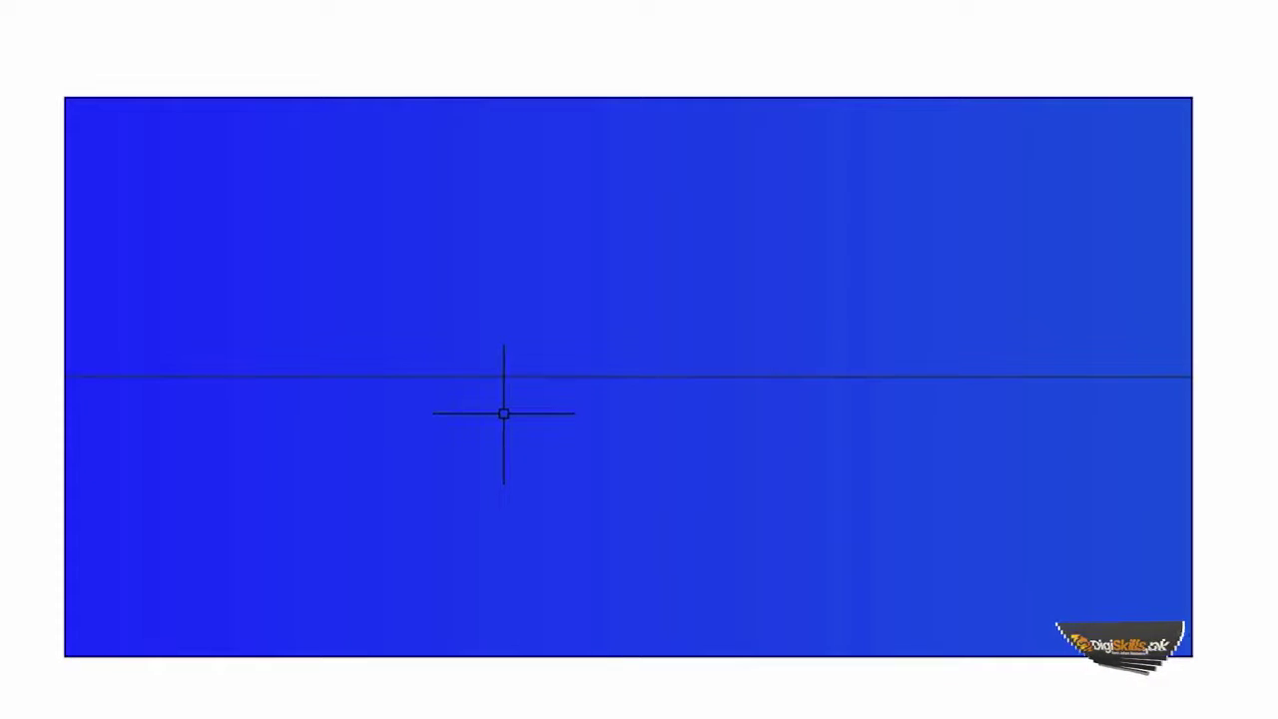
pyautogui.moveTo(516, 390)
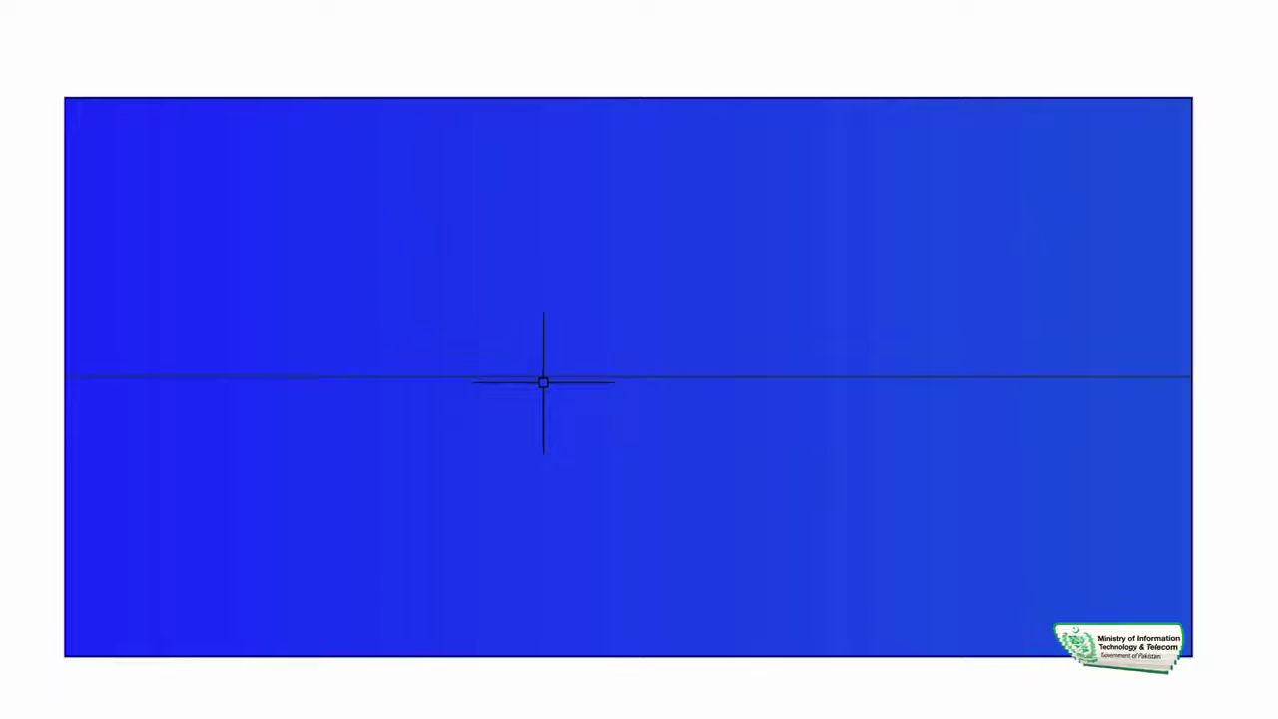
pyautogui.click(542, 379)
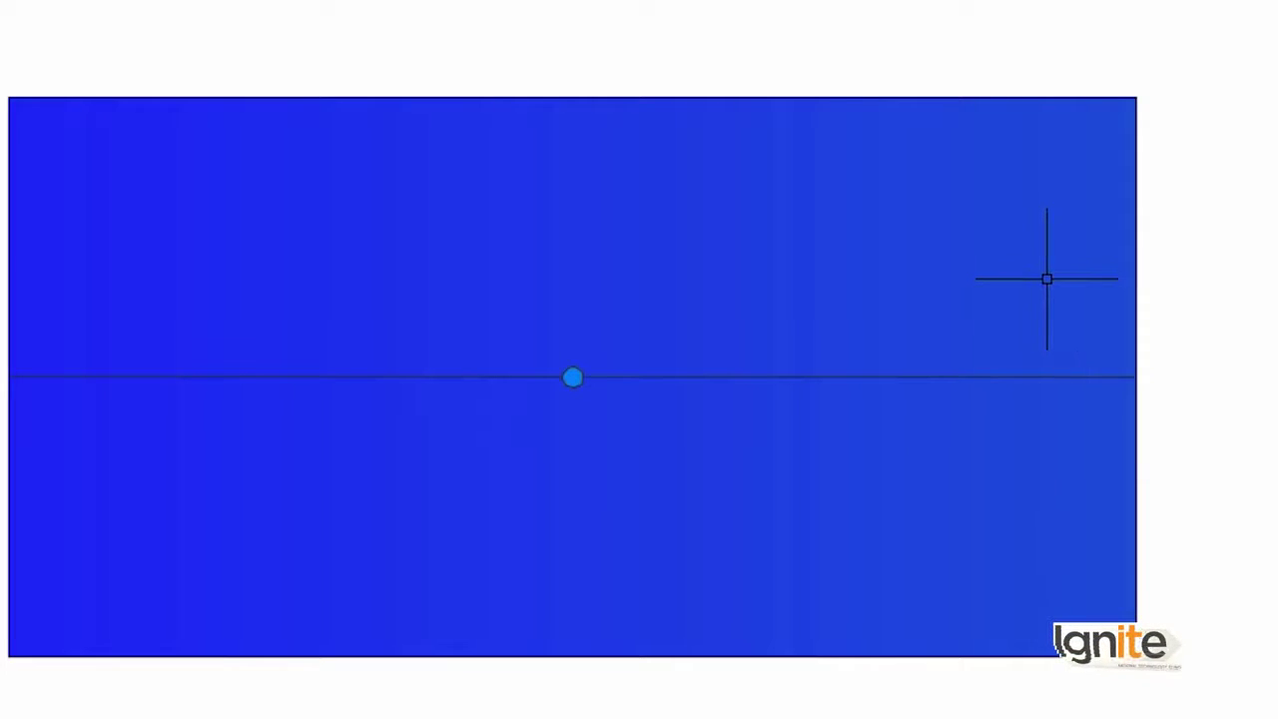
pyautogui.write('l')
pyautogui.press('Return')
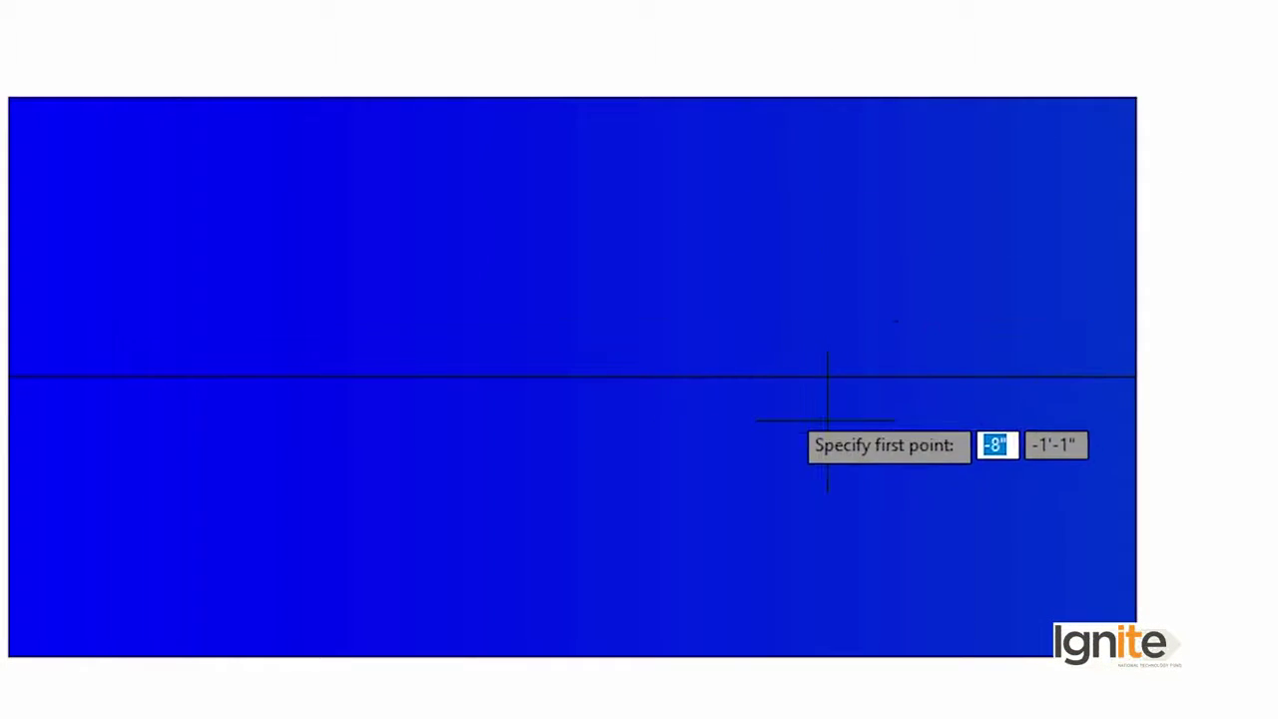
pyautogui.press('Escape')
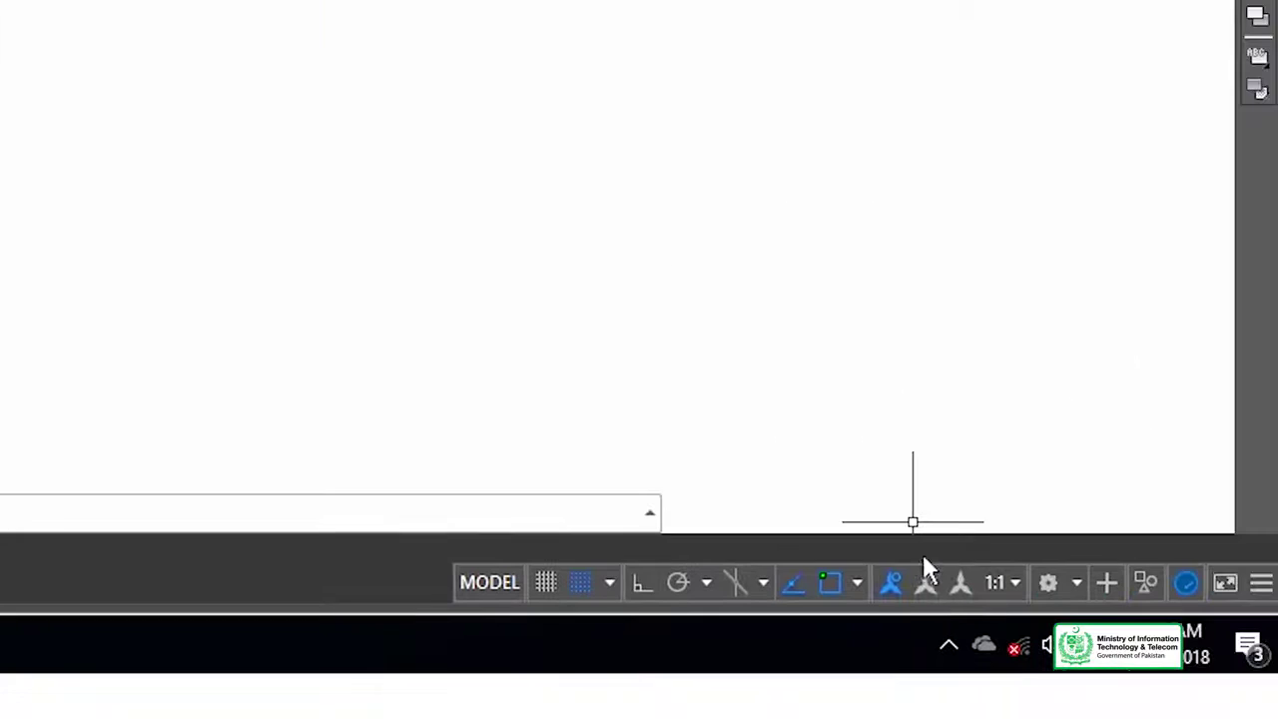
# Switch the workspace from AutoCAD Classic to Drafting & Annotation.
pyautogui.click(1045, 583)
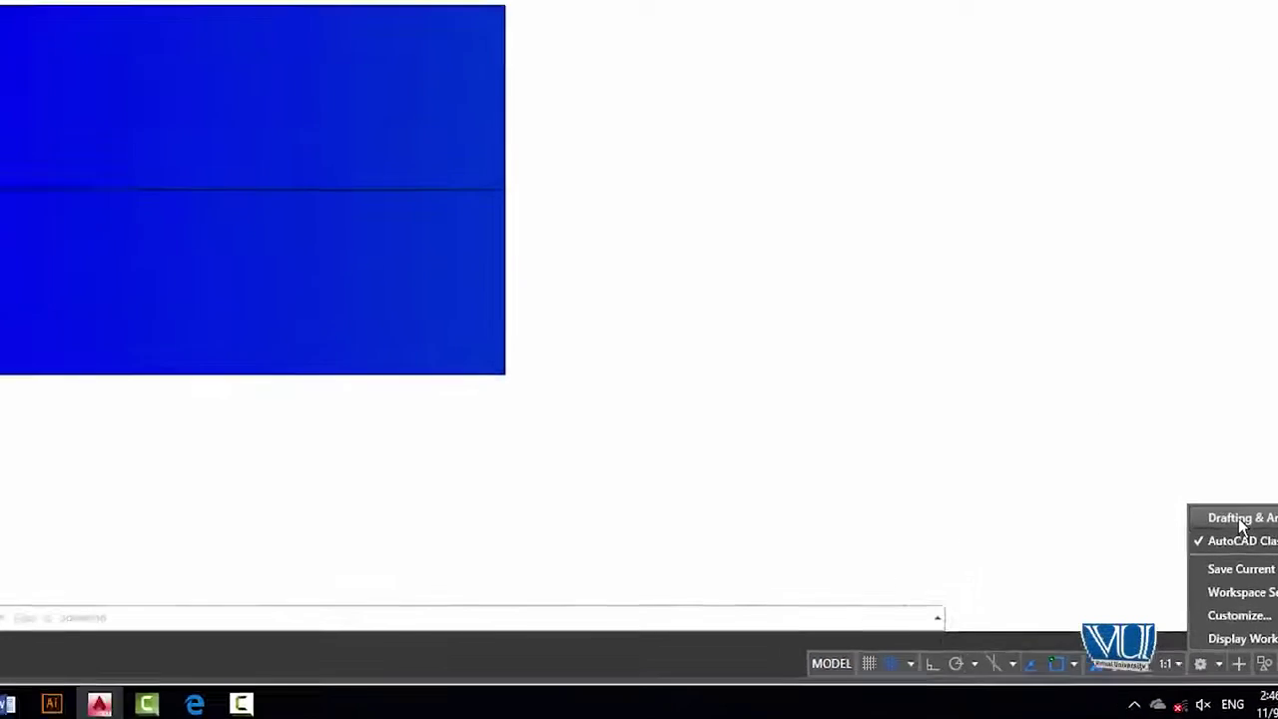
pyautogui.click(1140, 404)
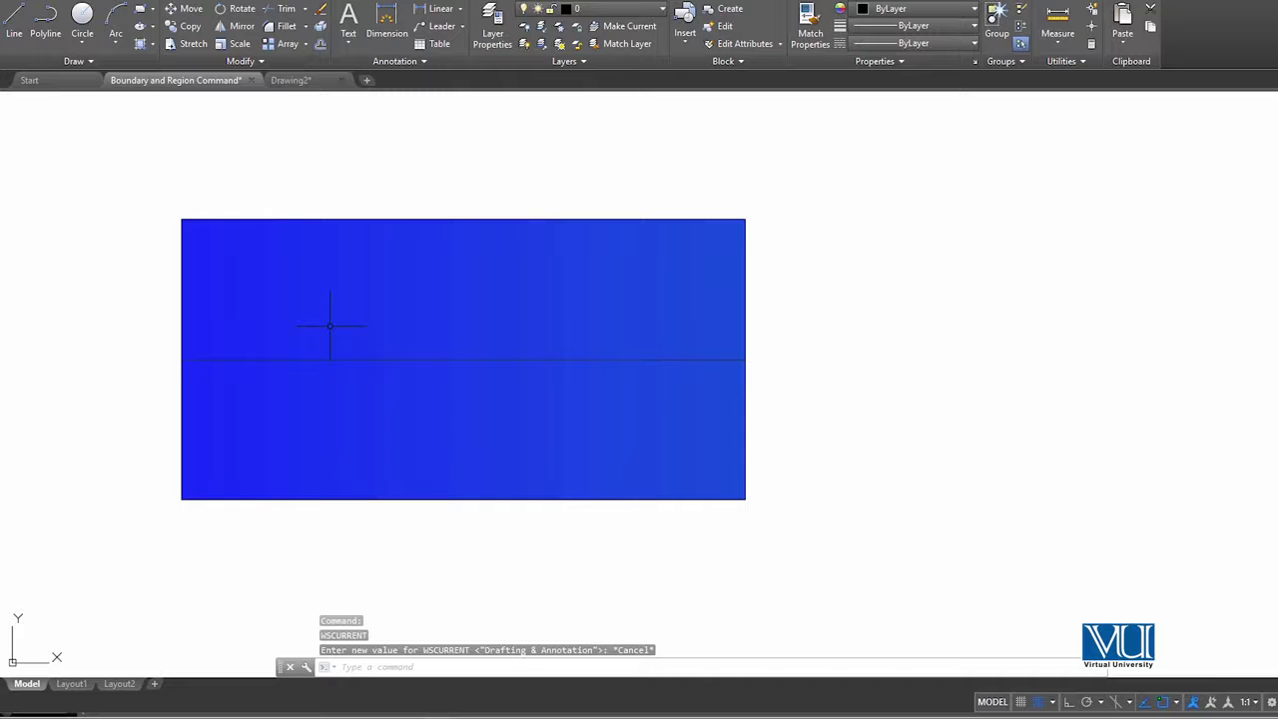
# Set the rectangle's gradient hatch transparency to 90 and clear the selection.
pyautogui.moveTo(422, 348); pyautogui.dragTo(488, 335, button='middle')
pyautogui.click(504, 286)
pyautogui.click(505, 286)
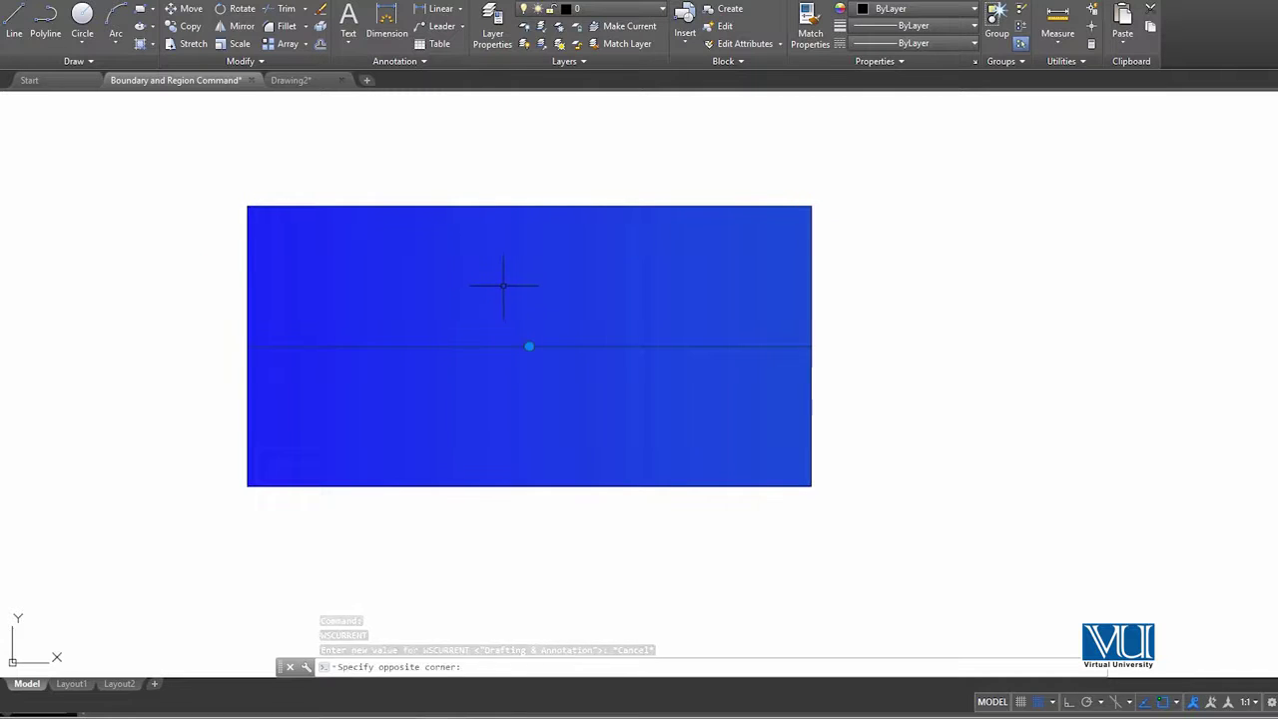
pyautogui.click(505, 285)
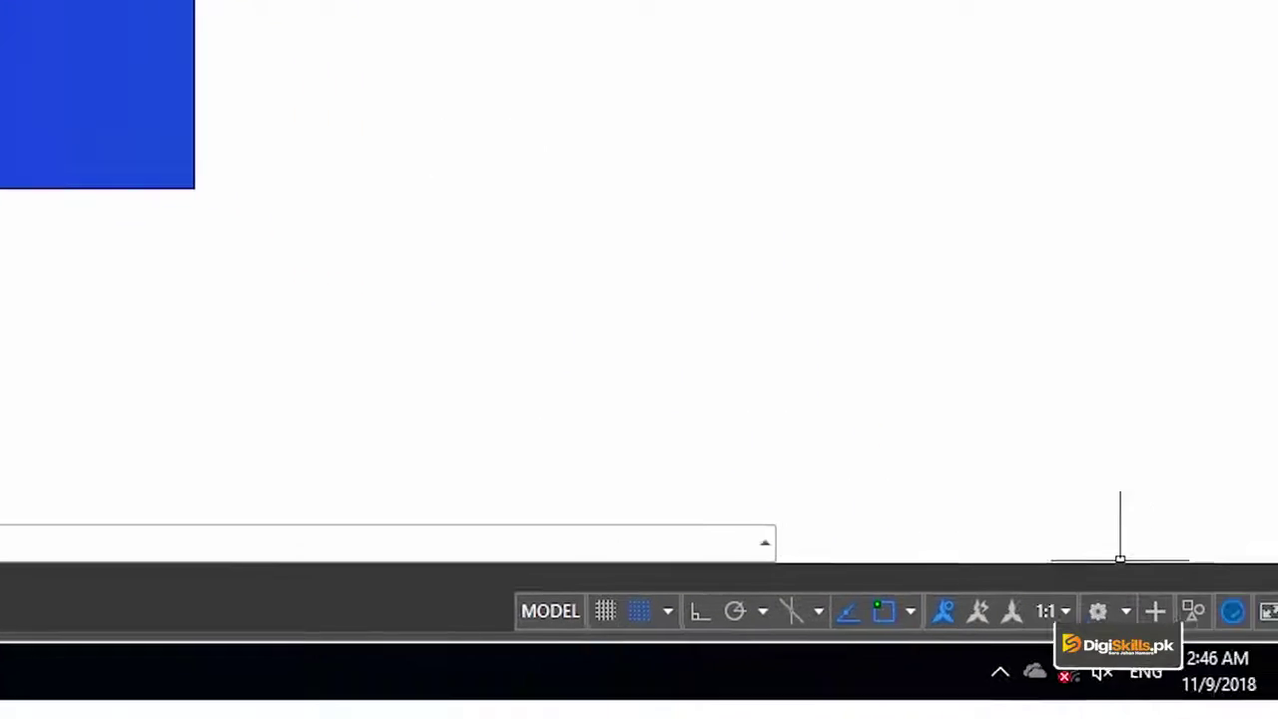
pyautogui.click(1064, 587)
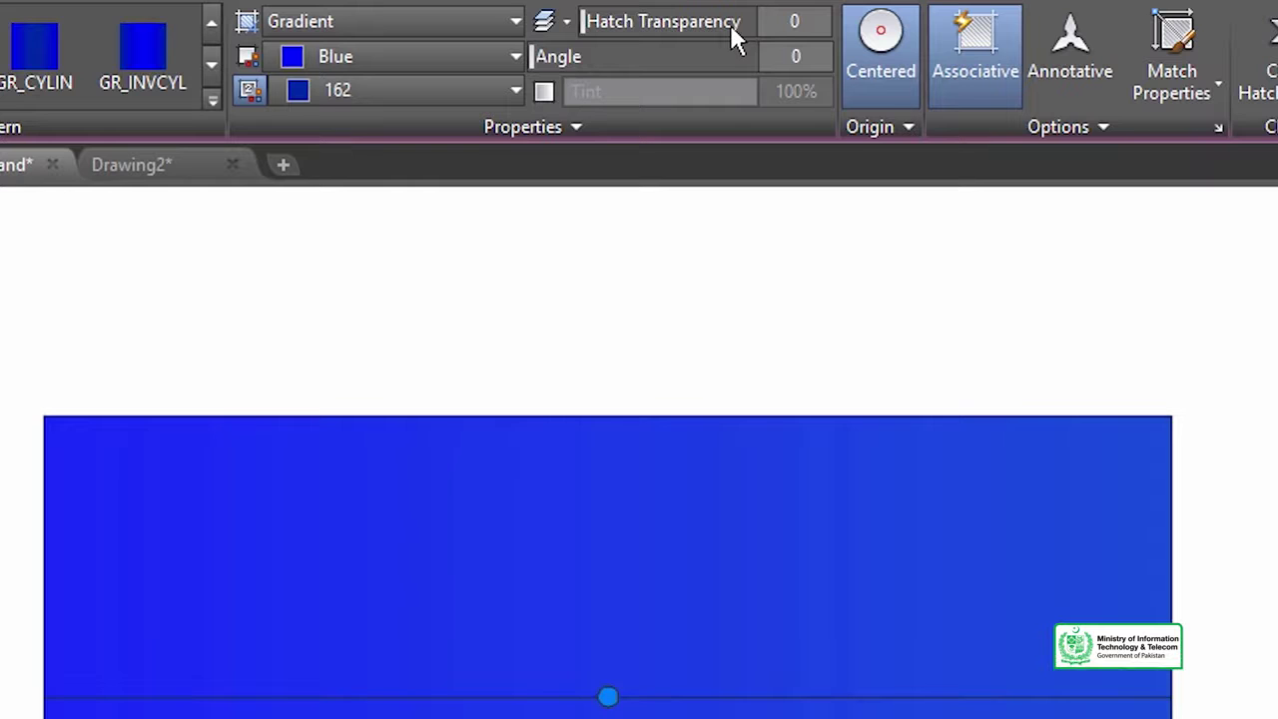
pyautogui.click(791, 20)
pyautogui.moveTo(596, 20)
pyautogui.mouseDown()
pyautogui.moveTo(736, 23)
pyautogui.moveTo(569, 22)
pyautogui.mouseUp()
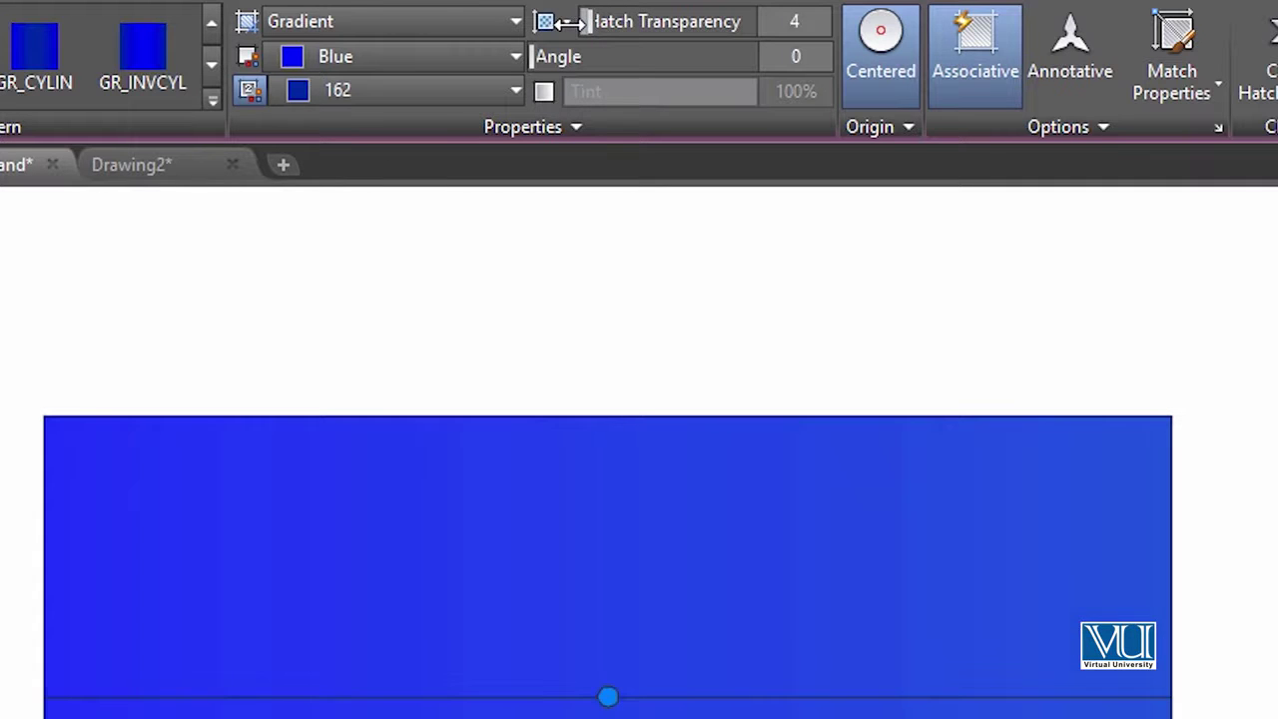
pyautogui.moveTo(572, 22); pyautogui.dragTo(789, 26)
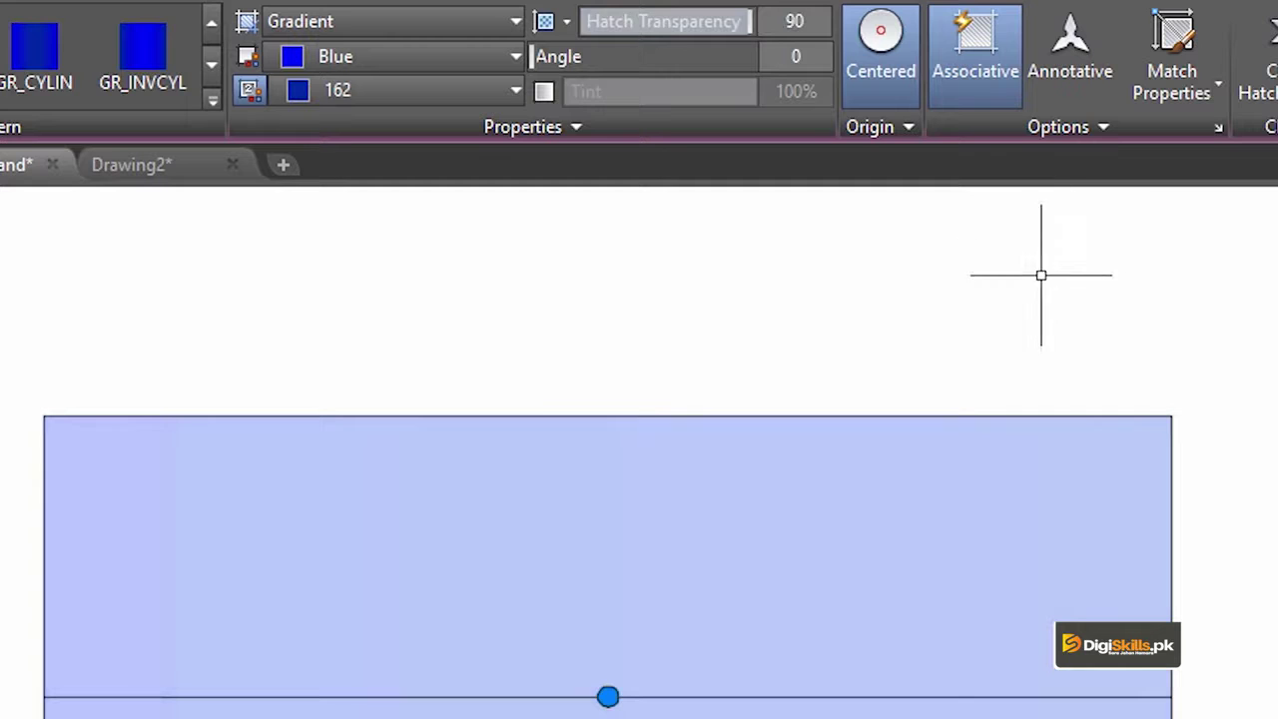
pyautogui.press('Return')
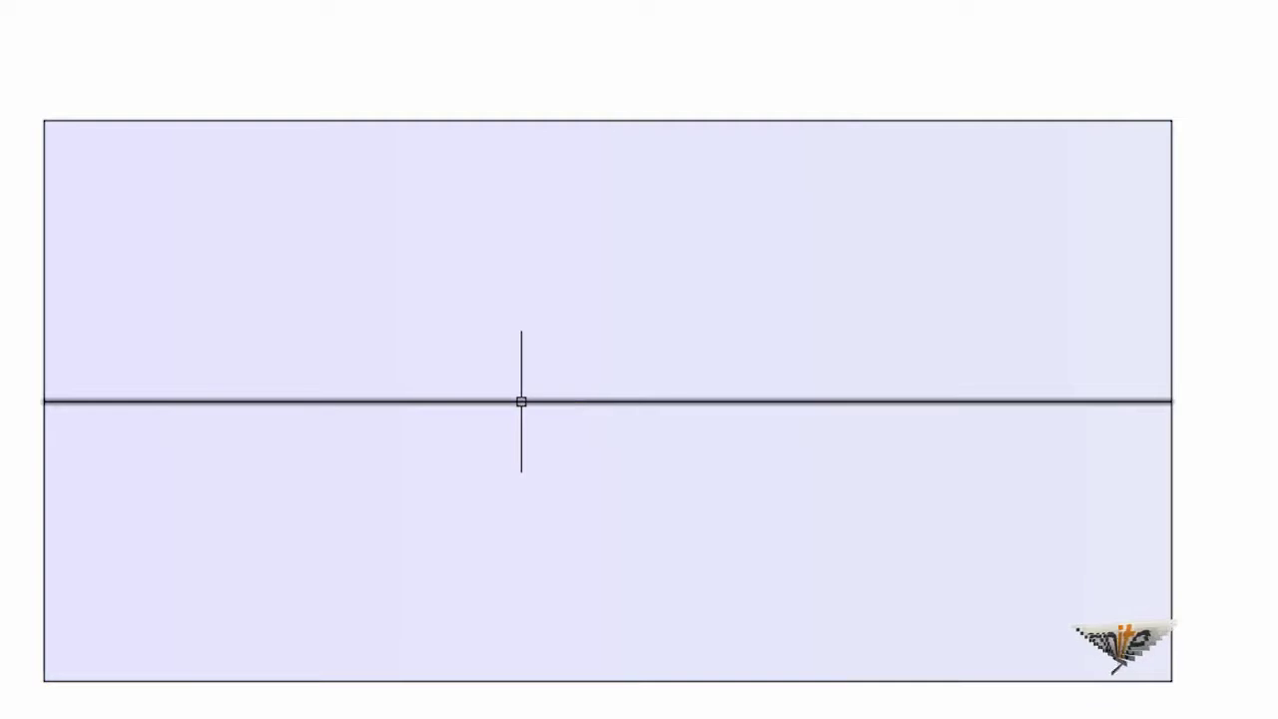
# Select the middle line over the transparent gradient fill, then deselect it.
pyautogui.click(523, 401)
pyautogui.click(659, 365)
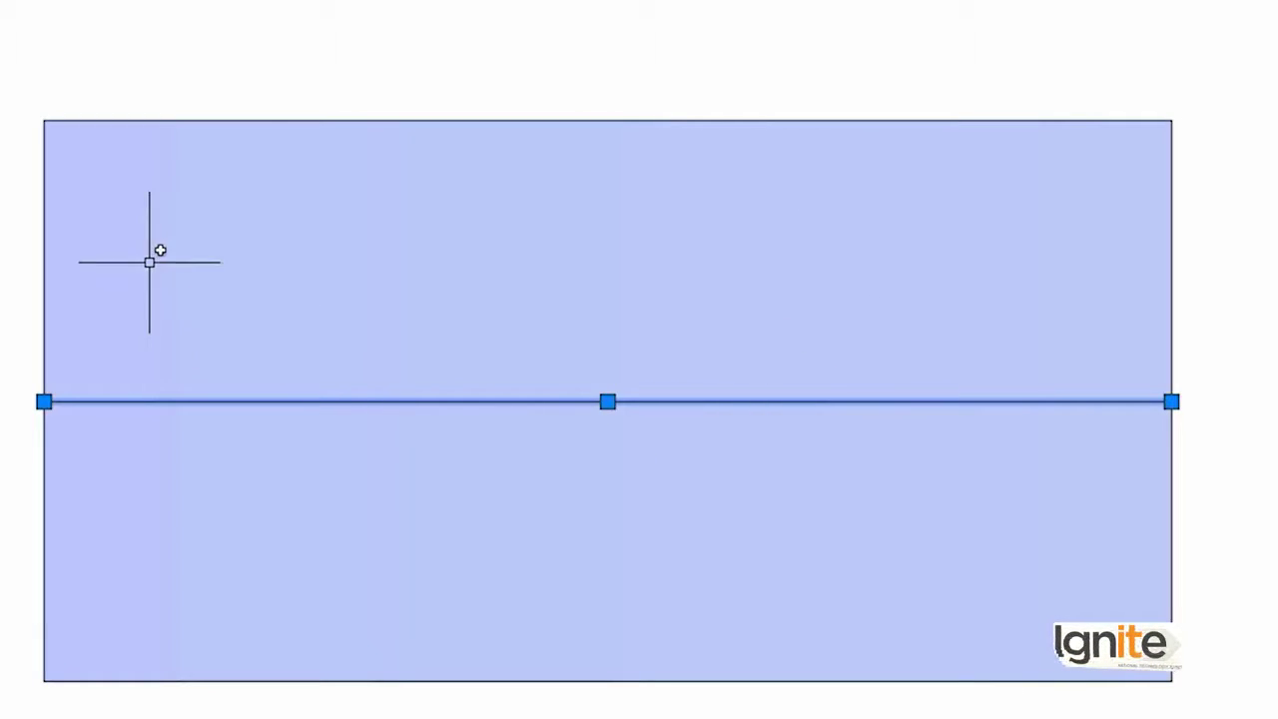
pyautogui.press('Escape')
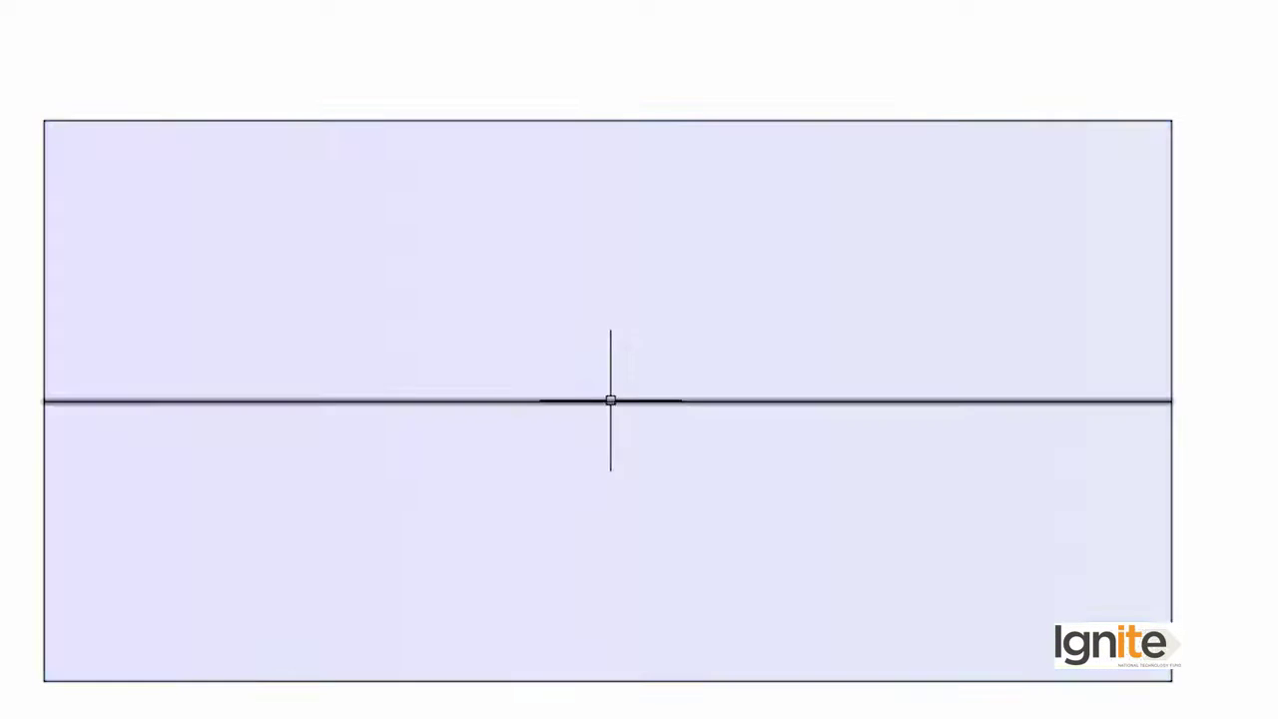
# Reduce the transparency of the rectangle's gradient hatch from its maximum.
pyautogui.scroll(6, 627, 405)
pyautogui.scroll(-6, 624, 397)
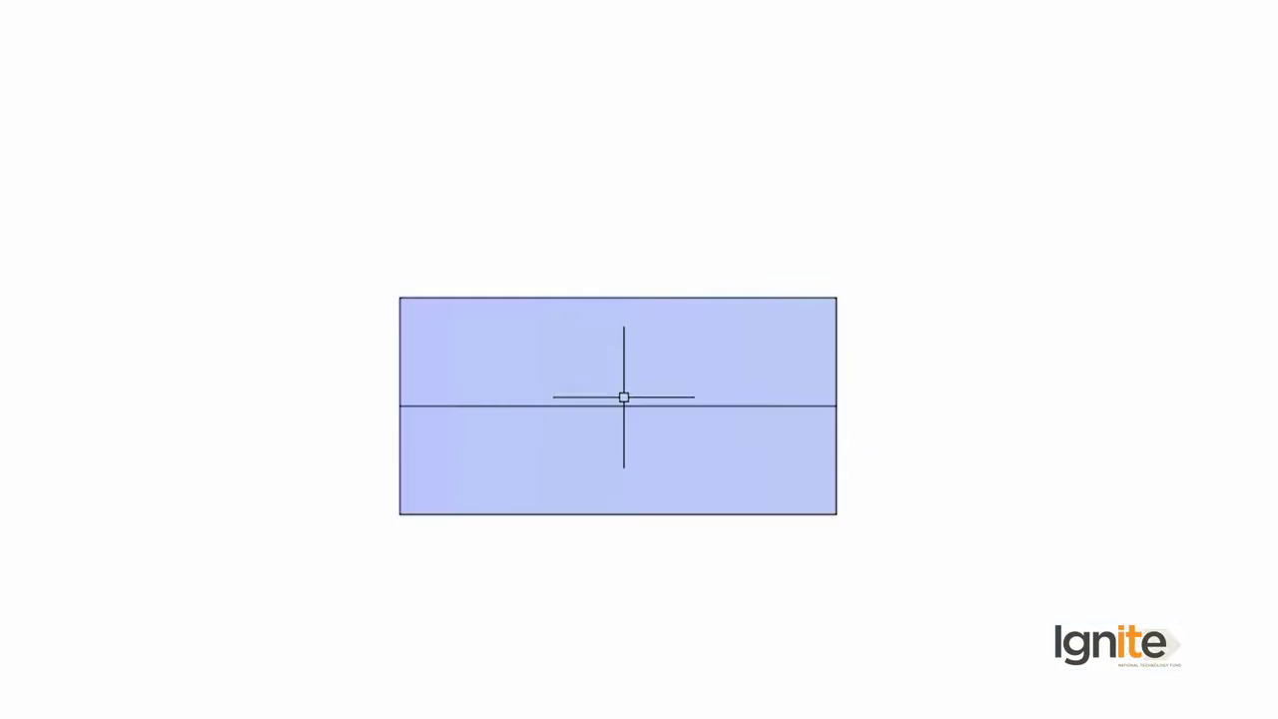
pyautogui.scroll(2, 621, 338)
pyautogui.click(624, 360)
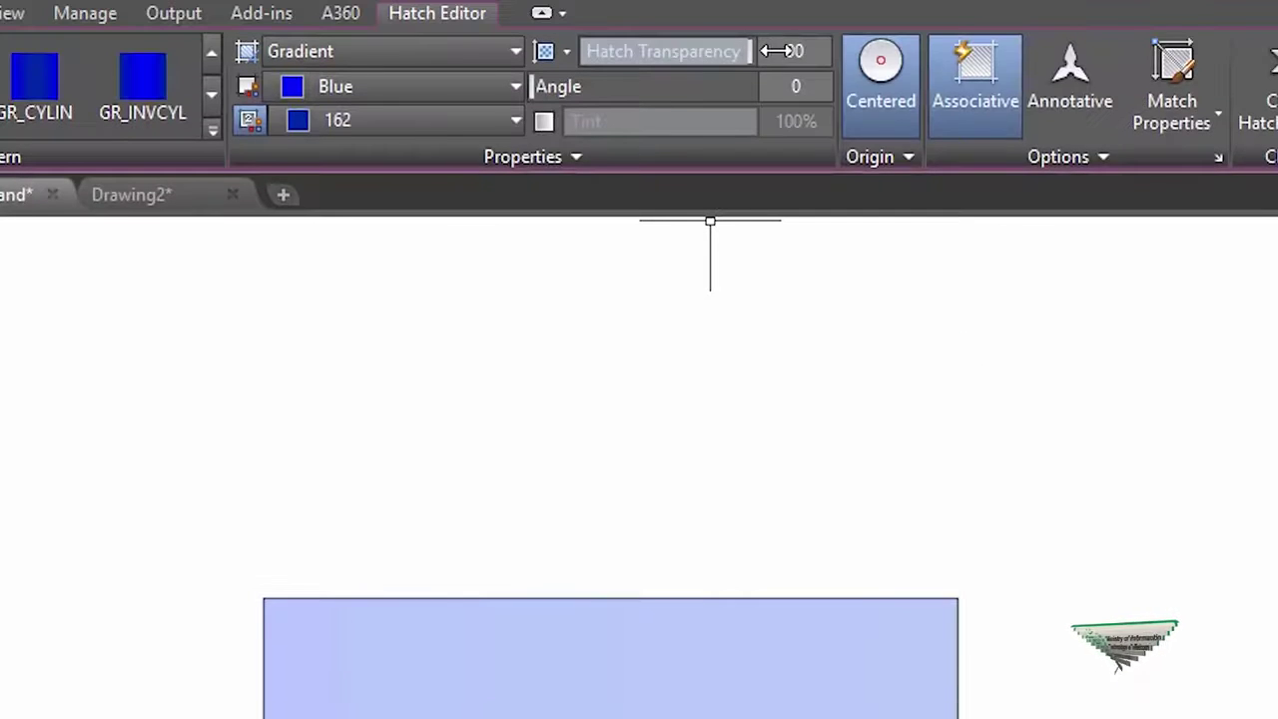
pyautogui.moveTo(759, 51)
pyautogui.mouseDown()
pyautogui.moveTo(514, 48)
pyautogui.moveTo(693, 58)
pyautogui.mouseUp()
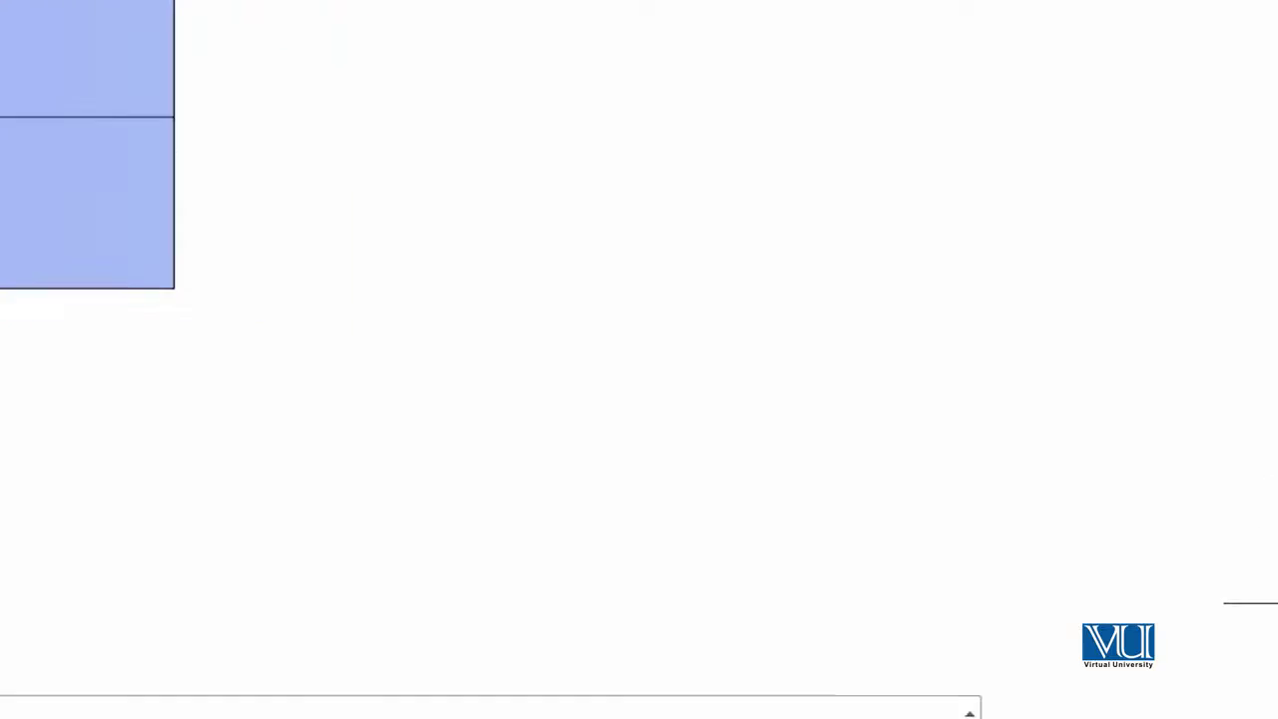
# Switch the workspace from Drafting & Annotation back to AutoCAD Classic.
pyautogui.click(1069, 699)
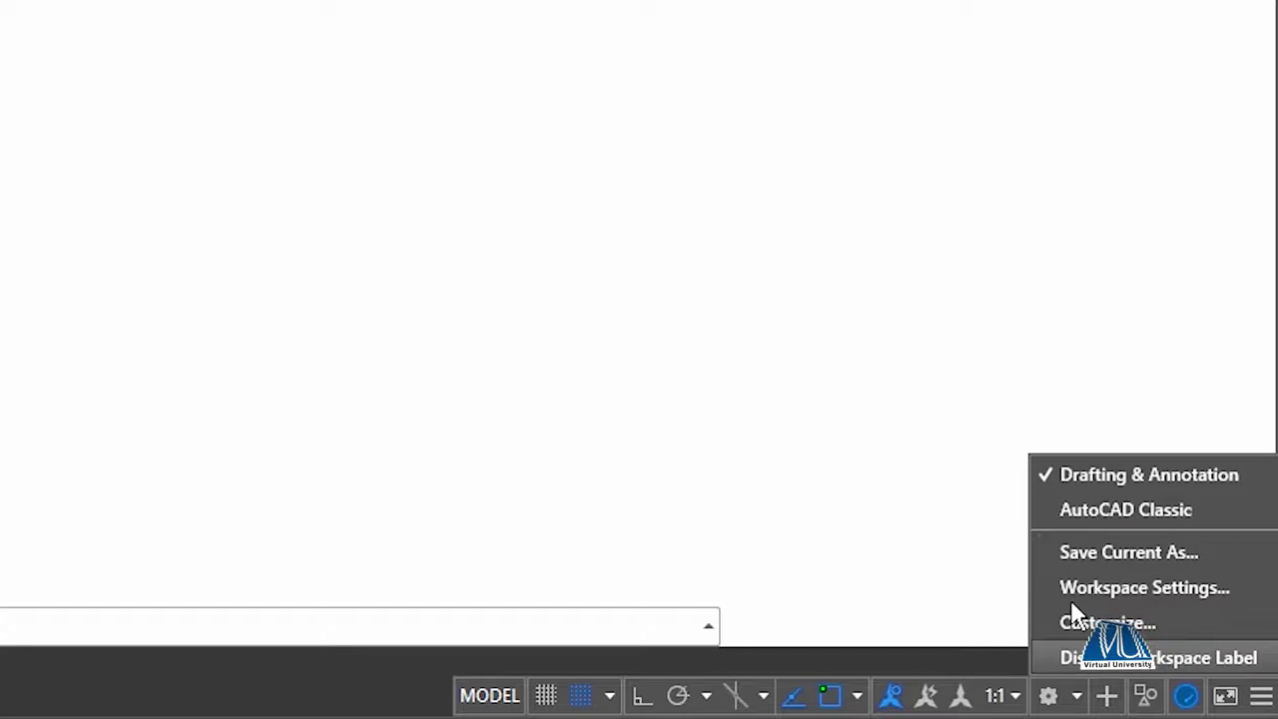
pyautogui.click(1111, 511)
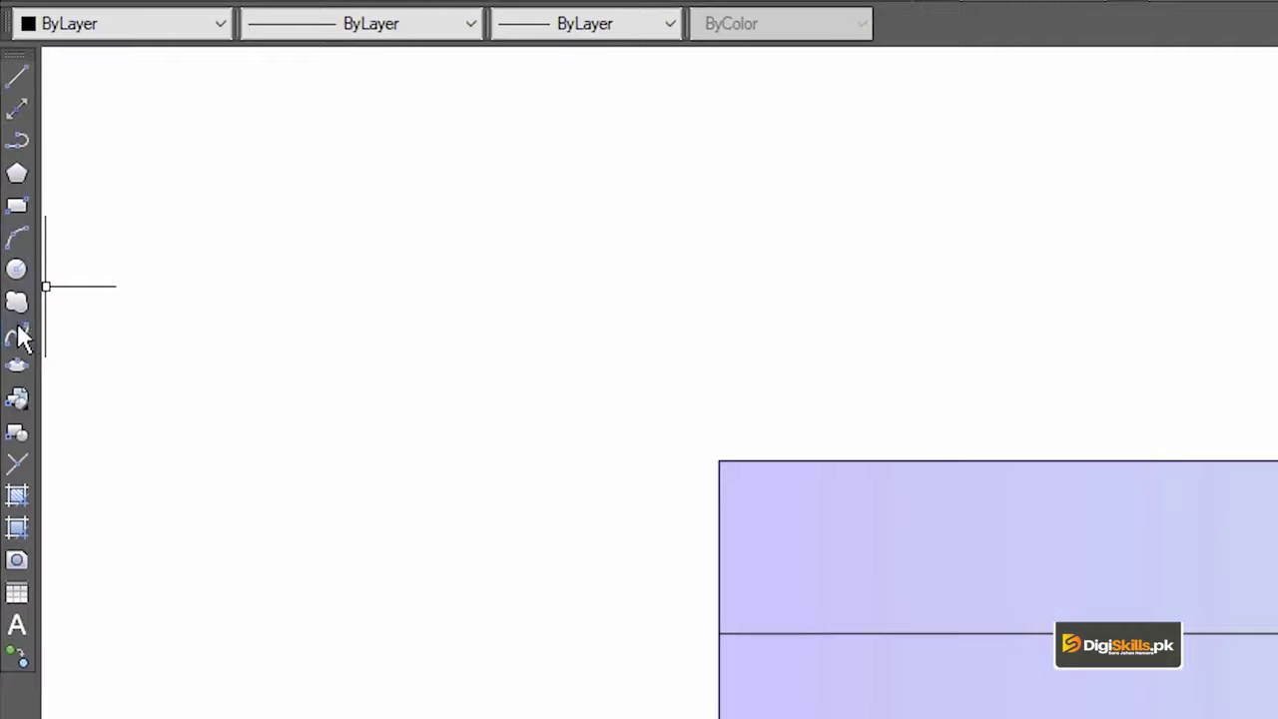
# Draw a new rectangle in the empty area to the right of the gradient-filled rectangle.
pyautogui.click(17, 208)
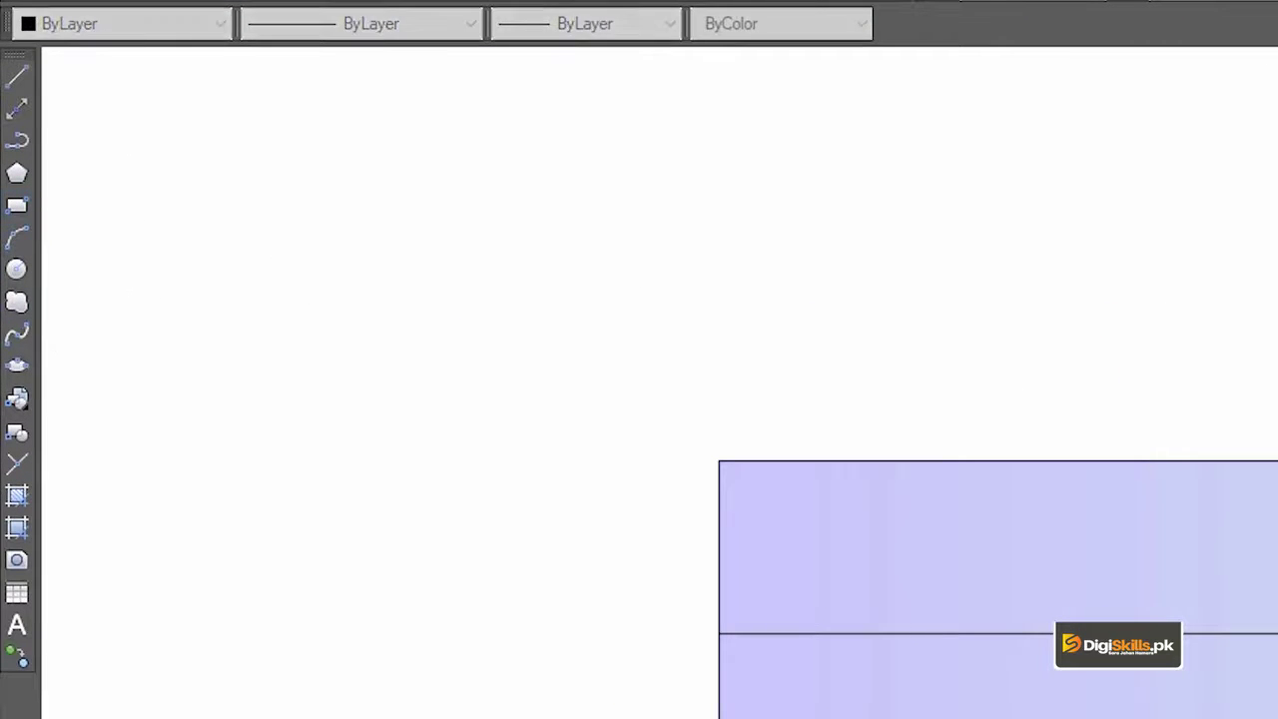
pyautogui.click(891, 258)
pyautogui.click(874, 354)
# Hatch the inside of the new rectangle with a diagonal line pattern.
pyautogui.write('h')
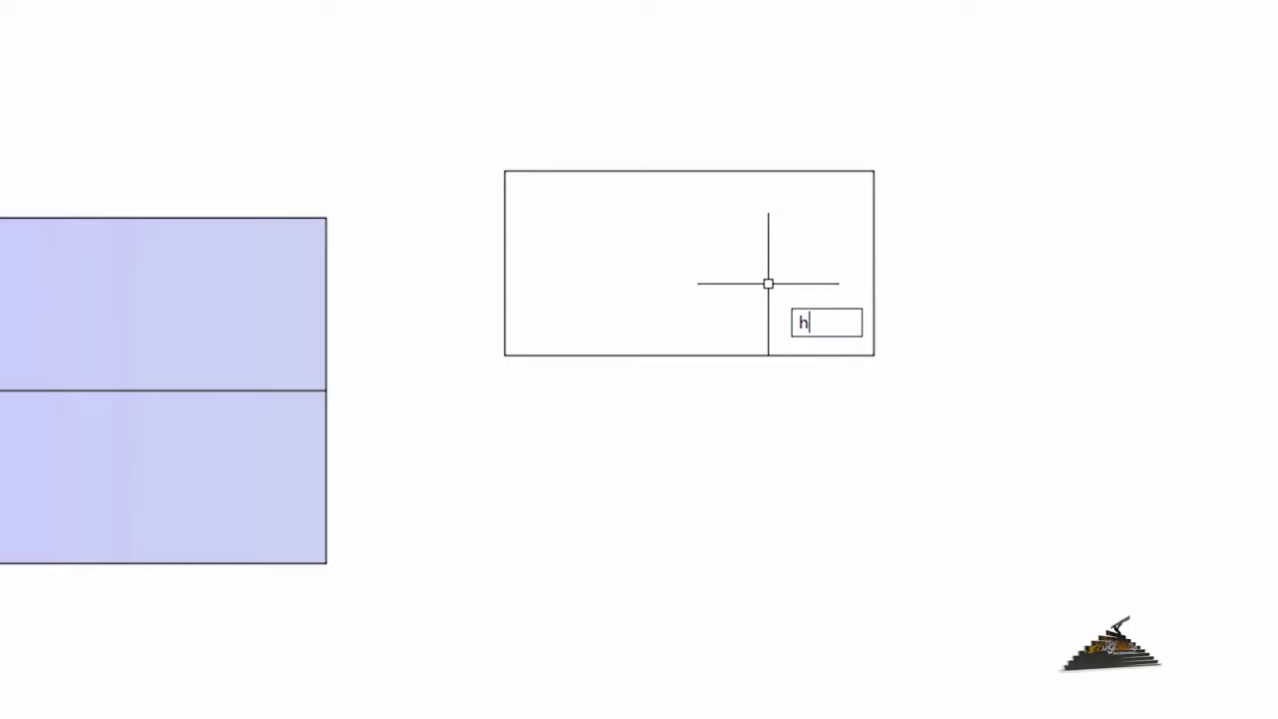
pyautogui.press('Return')
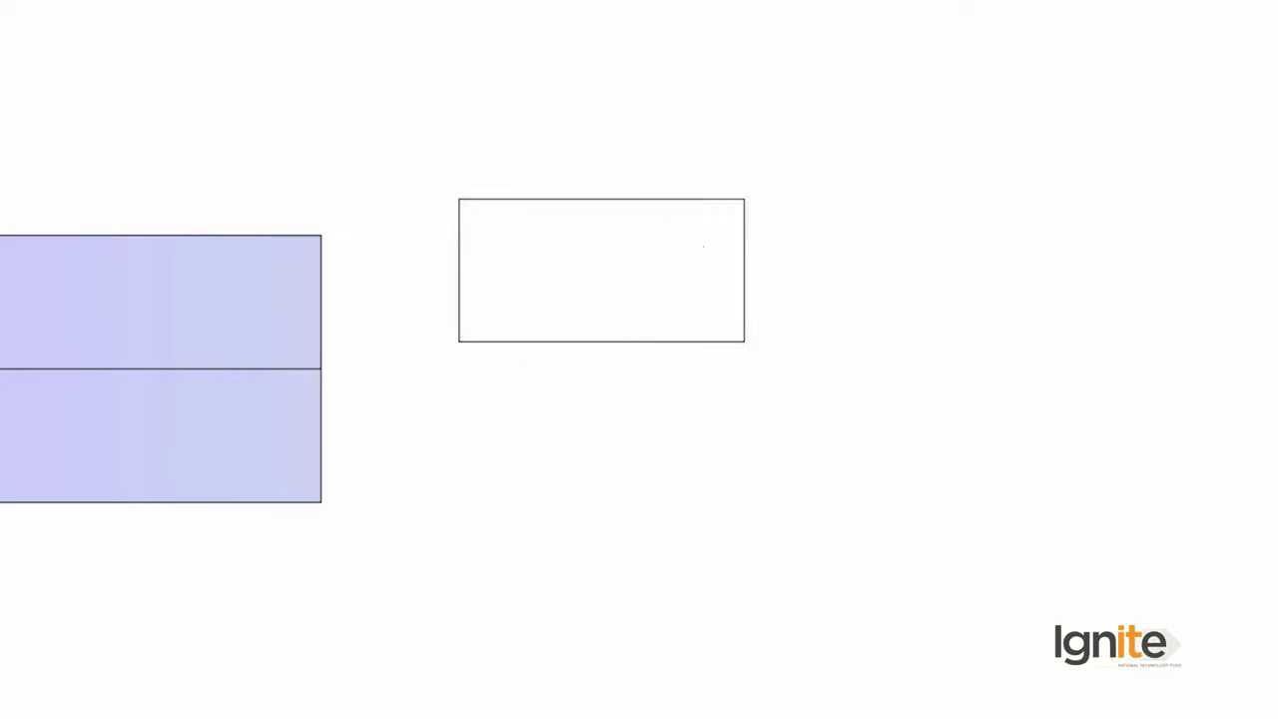
pyautogui.click(650, 92)
pyautogui.click(649, 246)
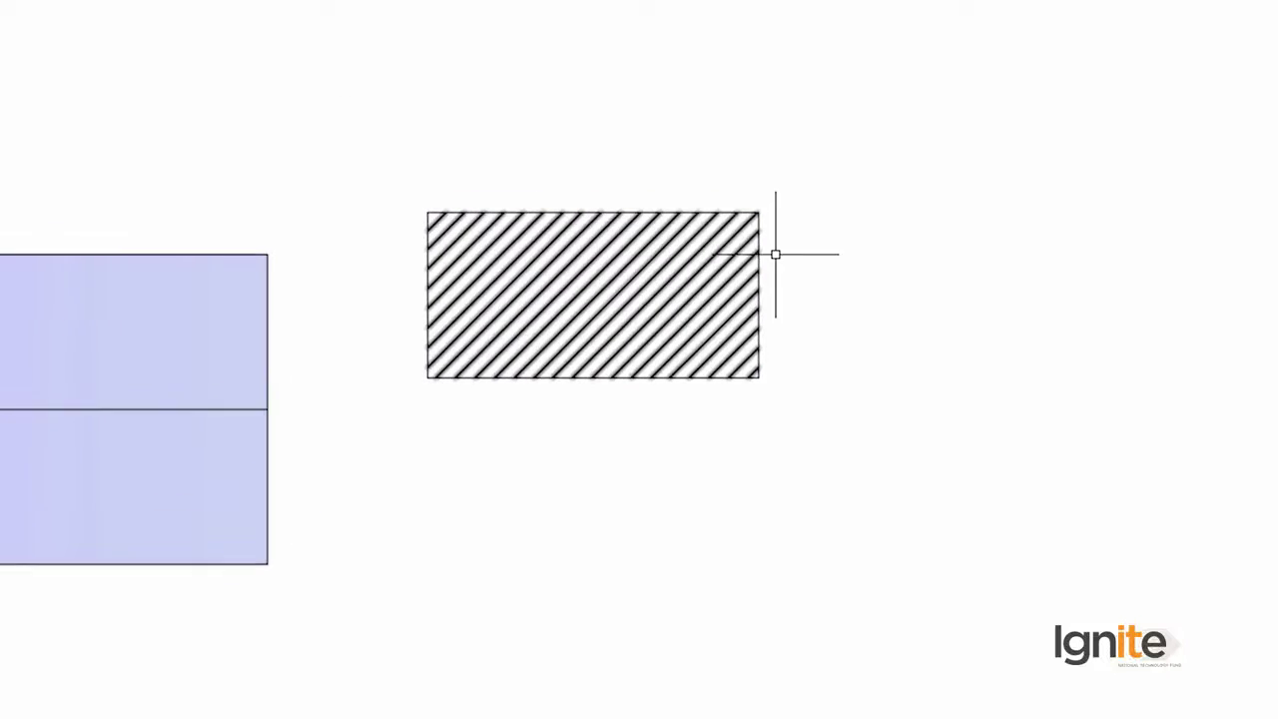
# Draw a horizontal line across the hatched rectangle from the midpoint of its left edge to the midpoint of its right edge.
pyautogui.write('l')
pyautogui.press('Return')
pyautogui.click(399, 316)
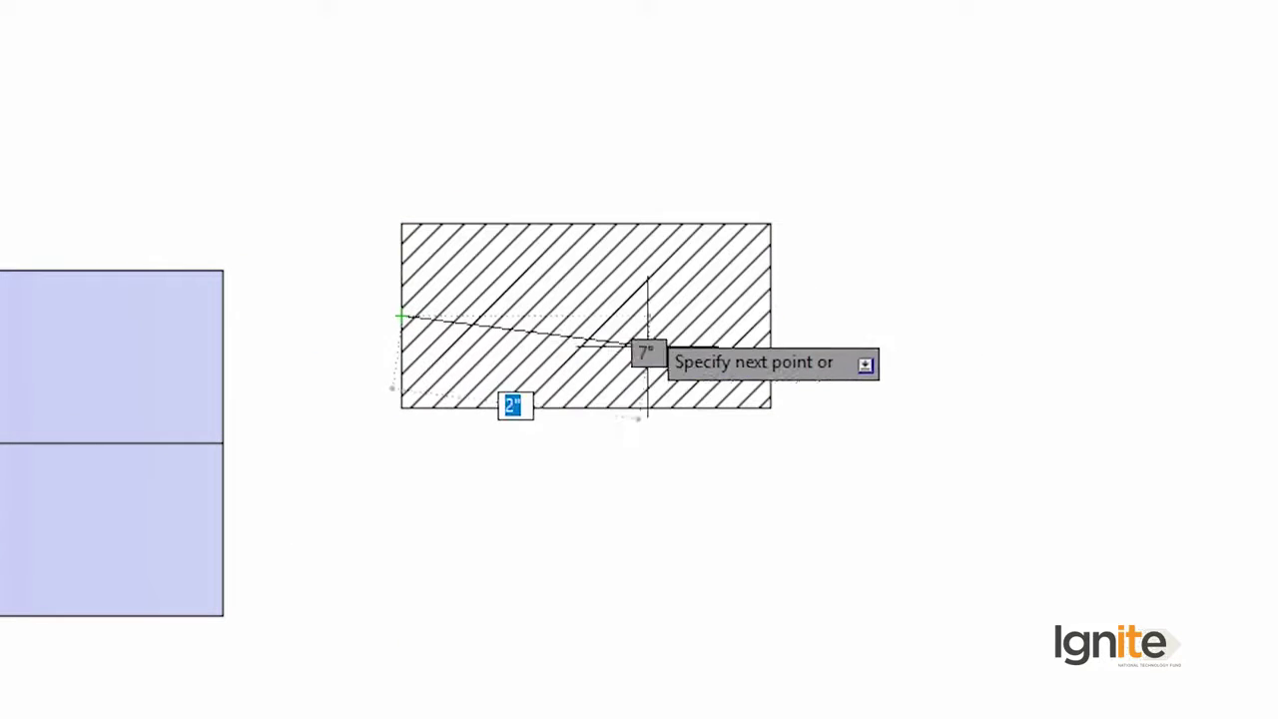
pyautogui.click(770, 316)
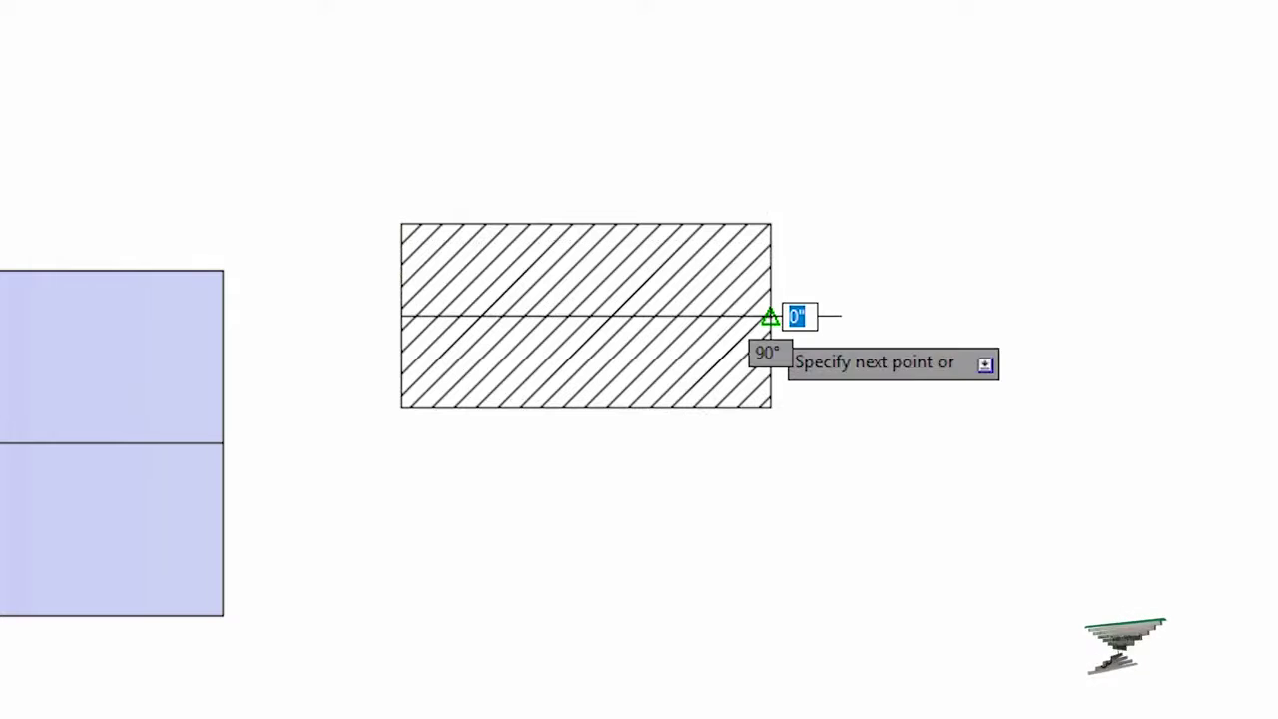
pyautogui.press('Return')
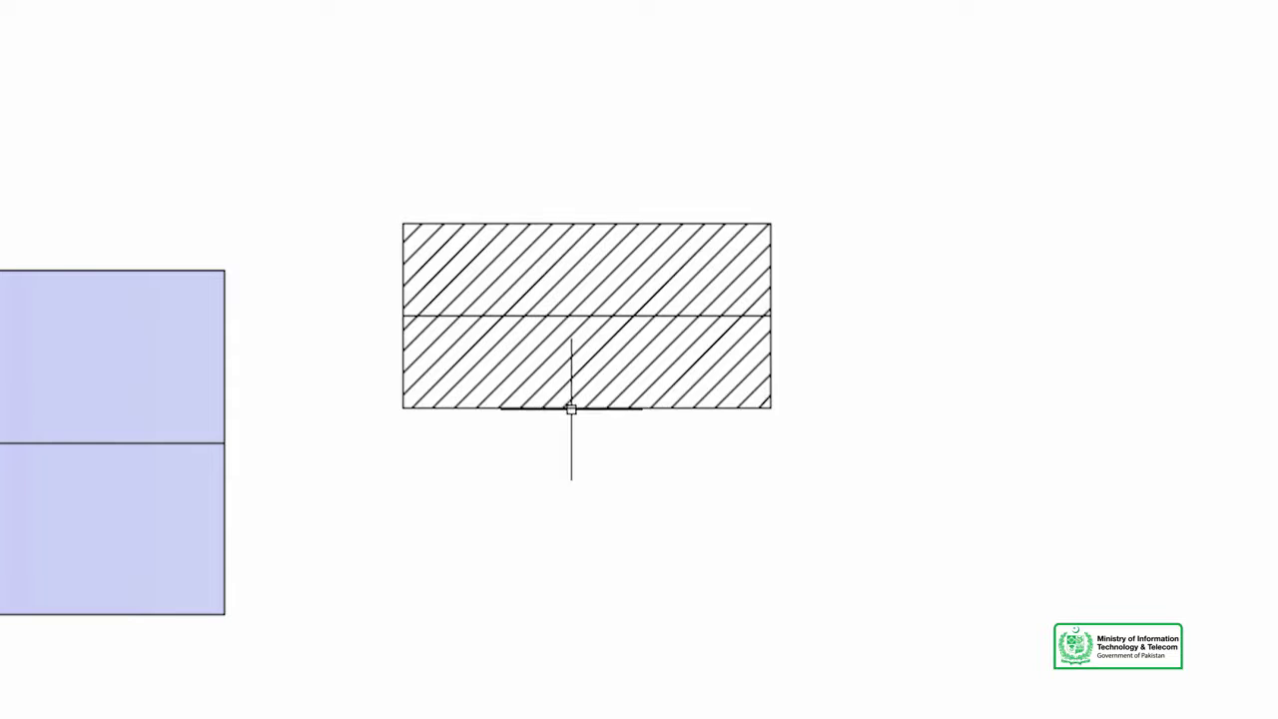
pyautogui.scroll(5, 613, 299)
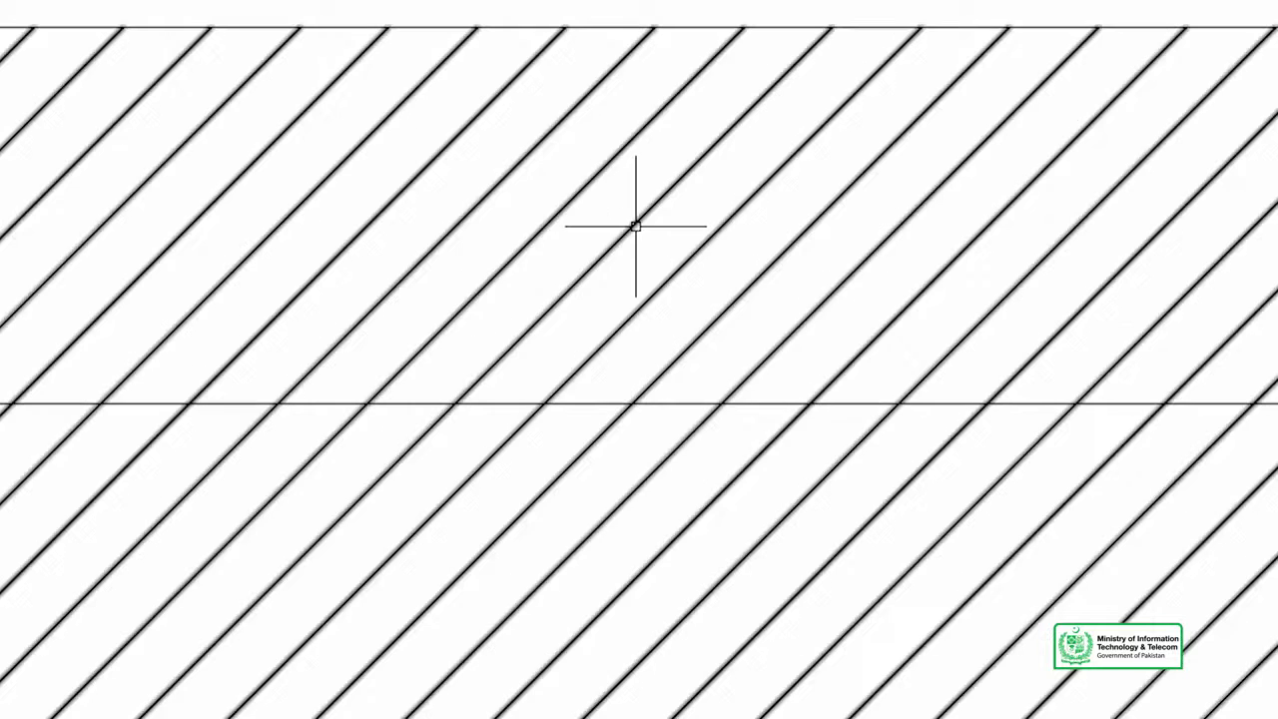